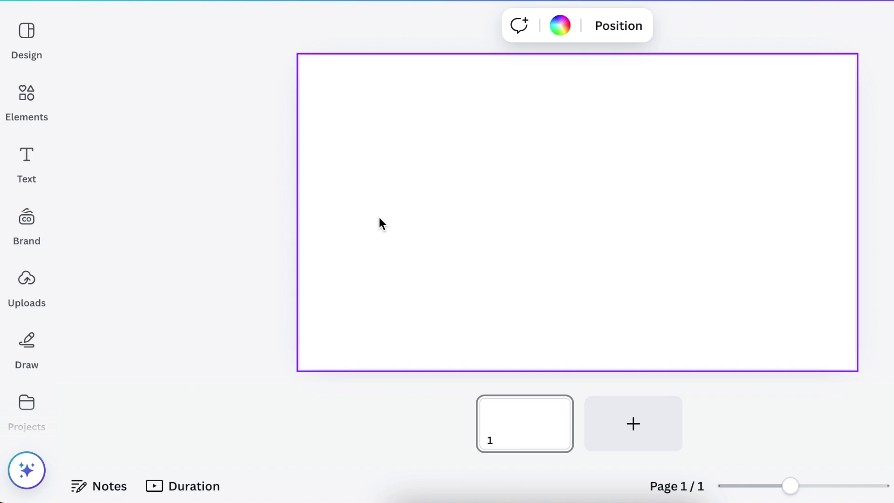
- Add a paragraph text box, enlarge it, and set its font to TAN Twinkle
click(27, 163)
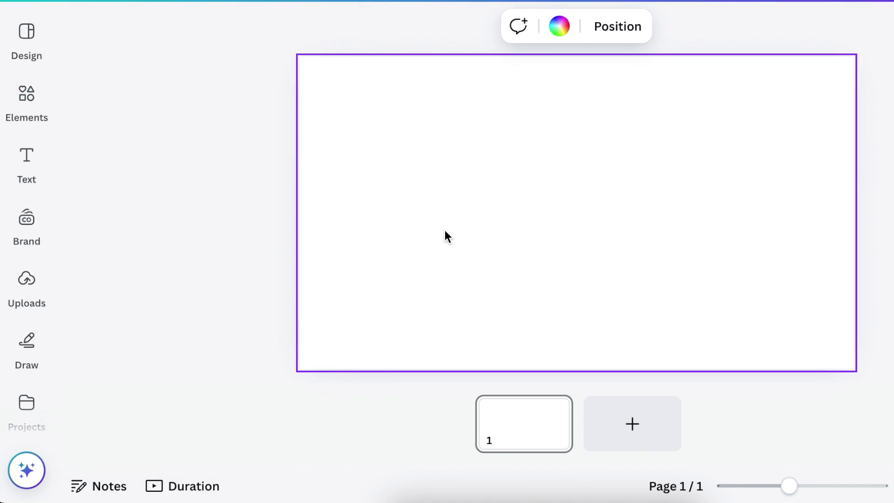
key(t)
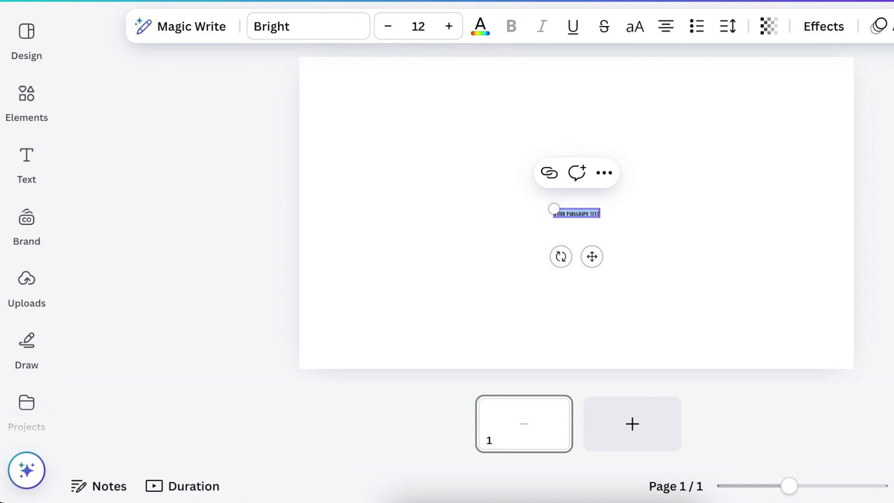
drag(554, 208, 391, 181)
click(282, 40)
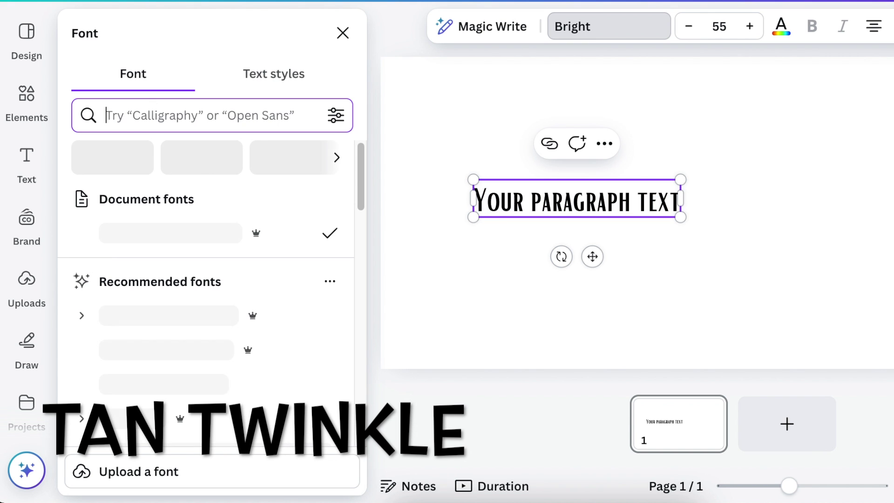
text(TAN T)
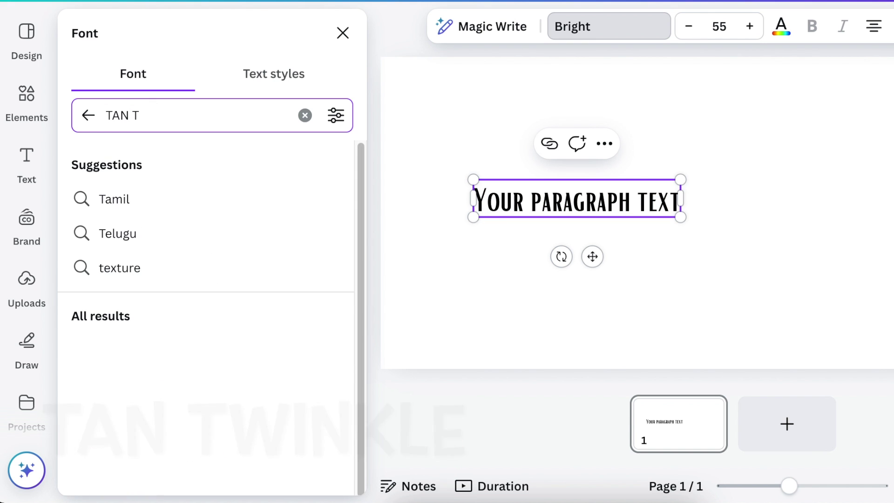
text(WI)
click(185, 204)
- Replace the text with a single letter S and enlarge it to size 165
click(647, 250)
drag(647, 250, 410, 200)
text(S)
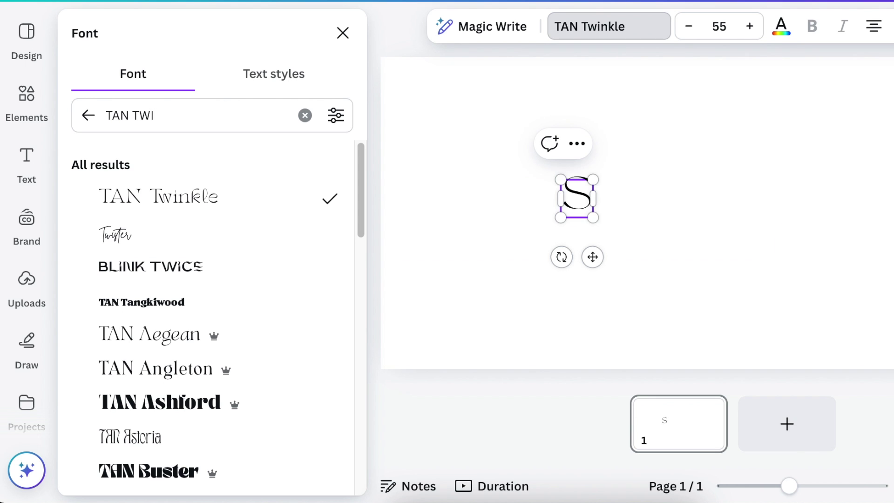
drag(592, 217, 678, 316)
- Duplicate the S to its right and retype the copy as A
click(720, 277)
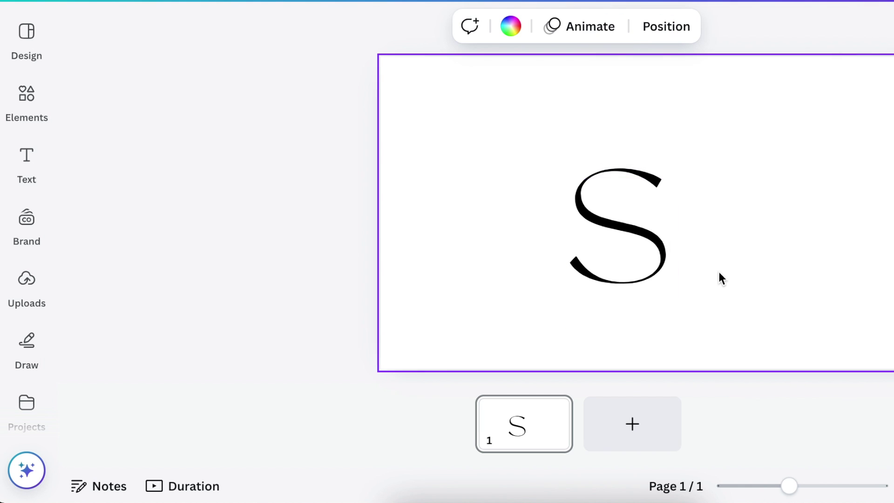
click(548, 248)
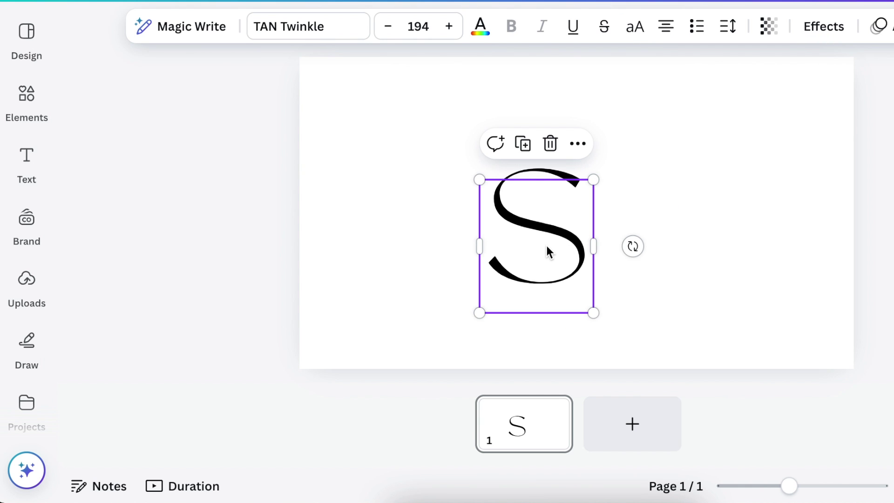
drag(547, 245, 681, 219)
double_click(681, 219)
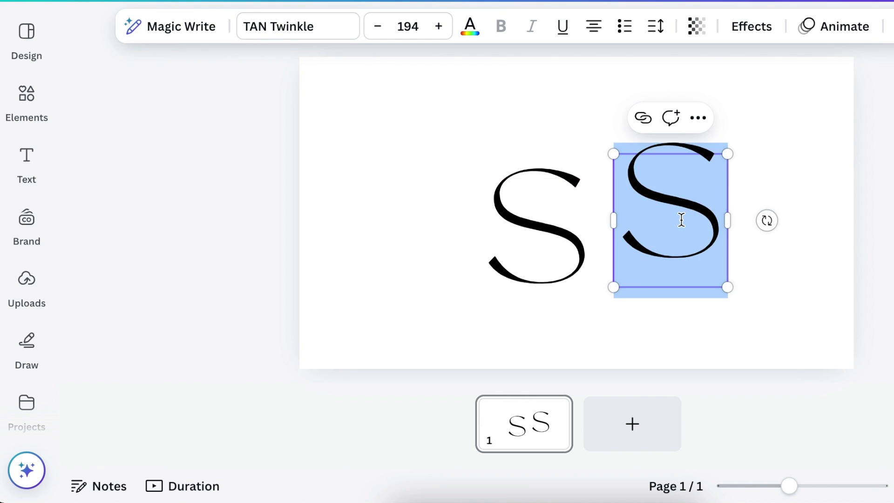
text(A)
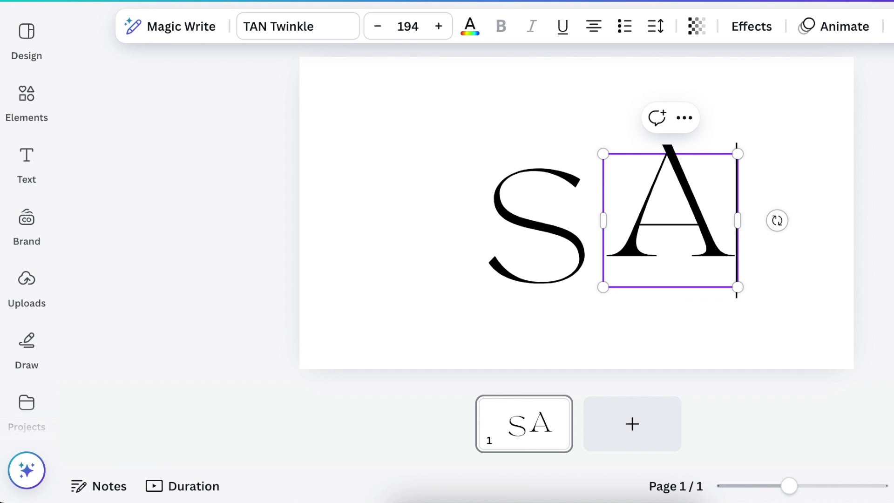
click(806, 230)
- Colour the A royal blue and apply the same colour to the S
click(685, 207)
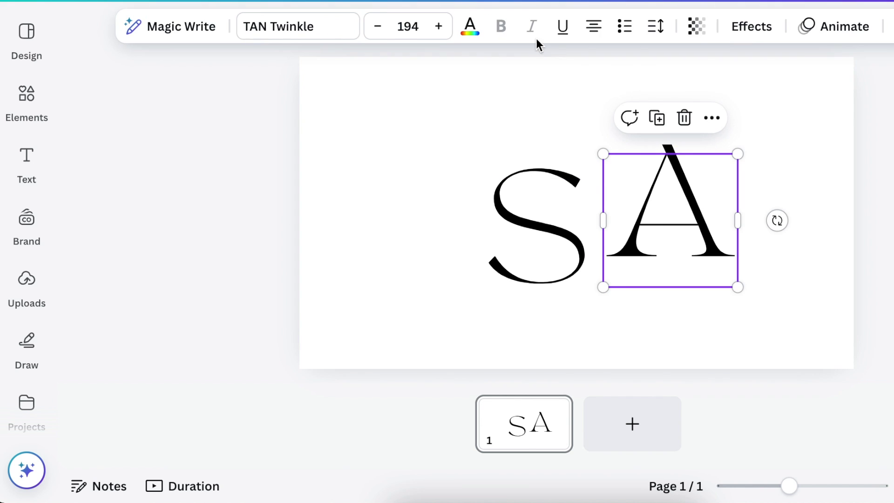
click(467, 32)
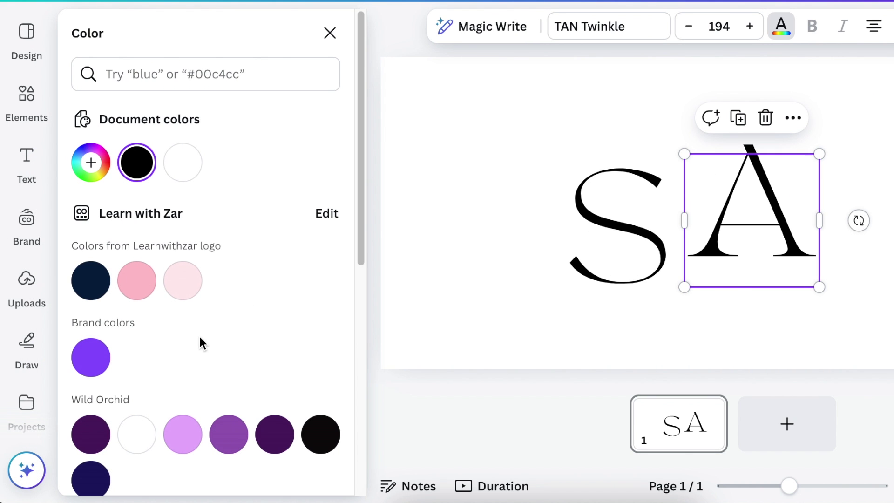
scroll(199, 337, down, 10)
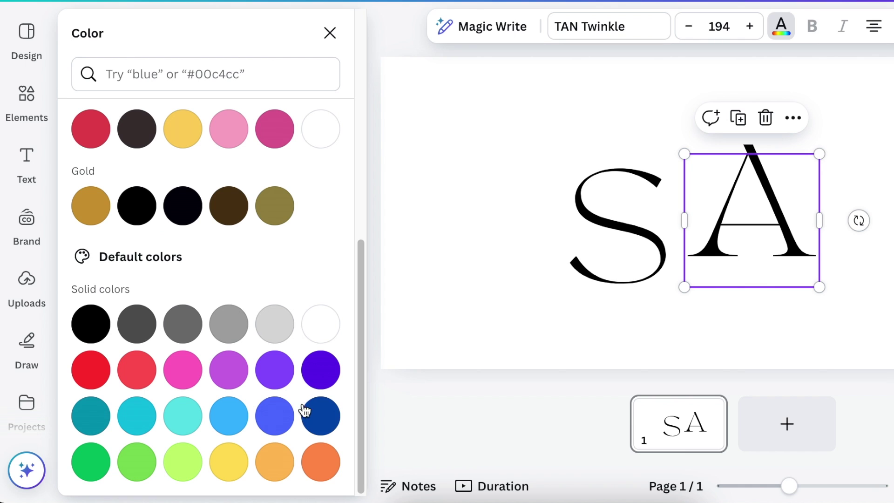
click(321, 419)
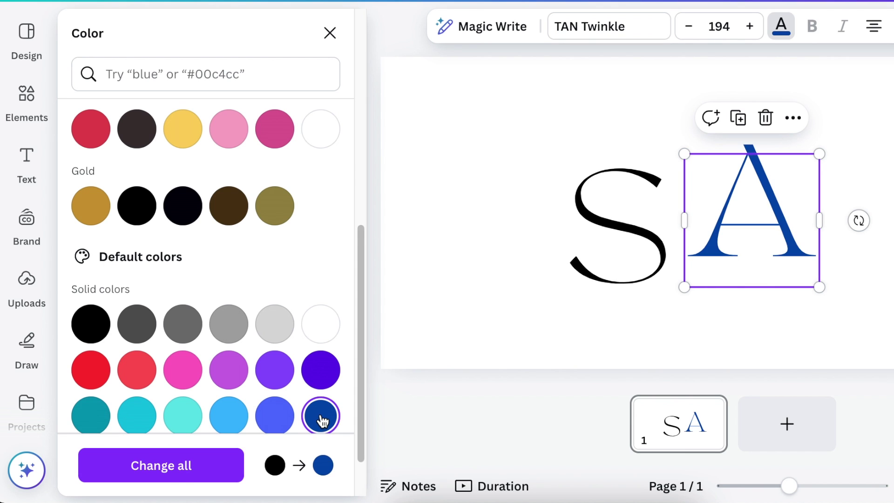
click(274, 415)
click(196, 468)
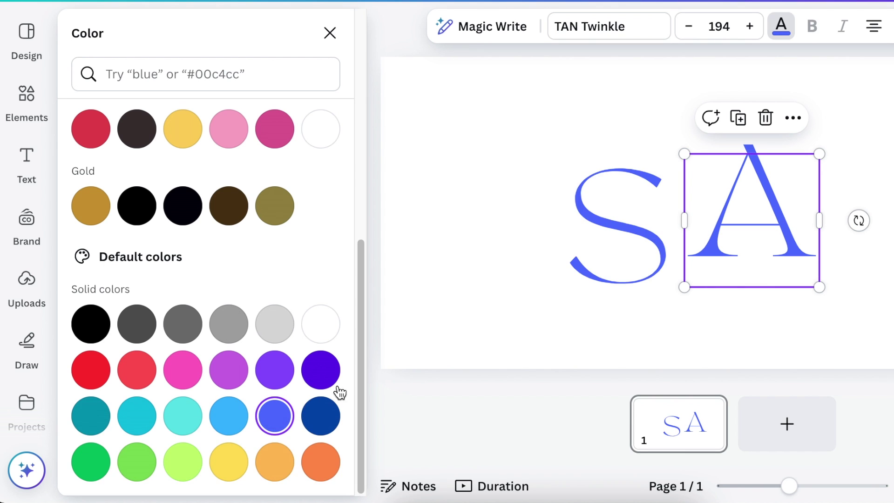
click(484, 246)
- Move the S up and left, and shift the A about 80 px right
click(529, 245)
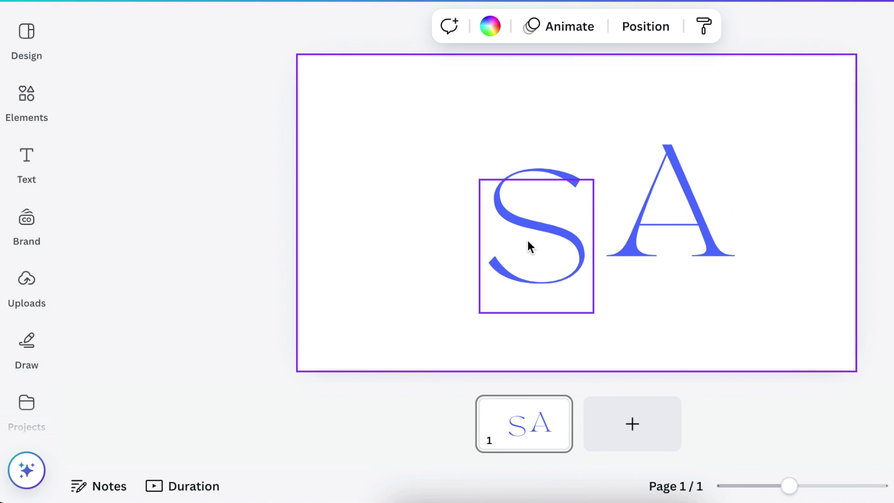
drag(529, 245, 506, 182)
click(645, 235)
drag(610, 223, 648, 221)
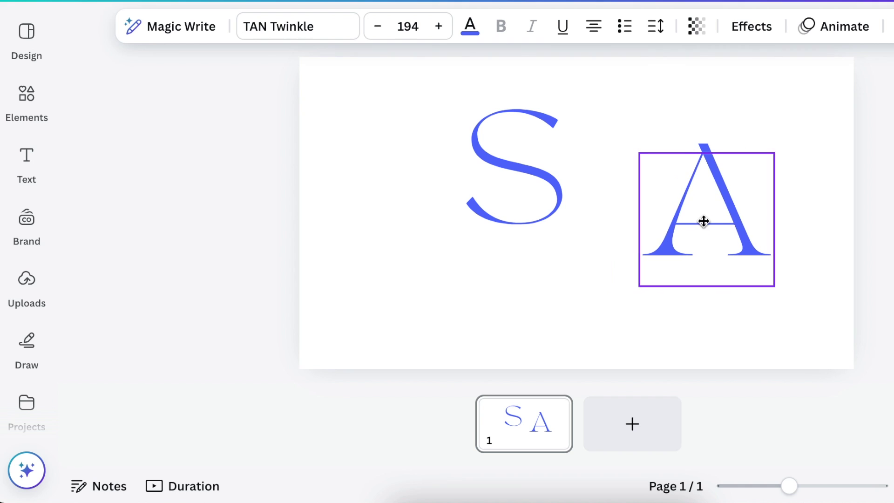
click(541, 299)
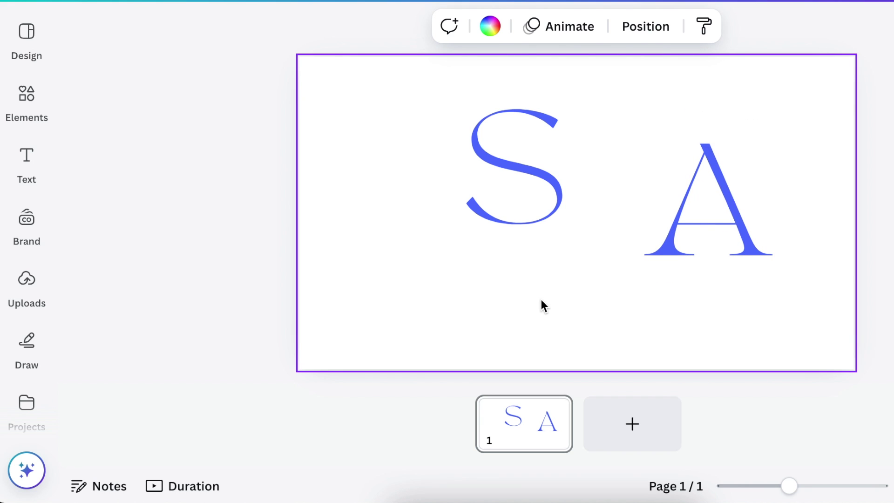
- Add a dark navy square, shrink it to about 131 by 145, and place it over the A's upper left
key(r)
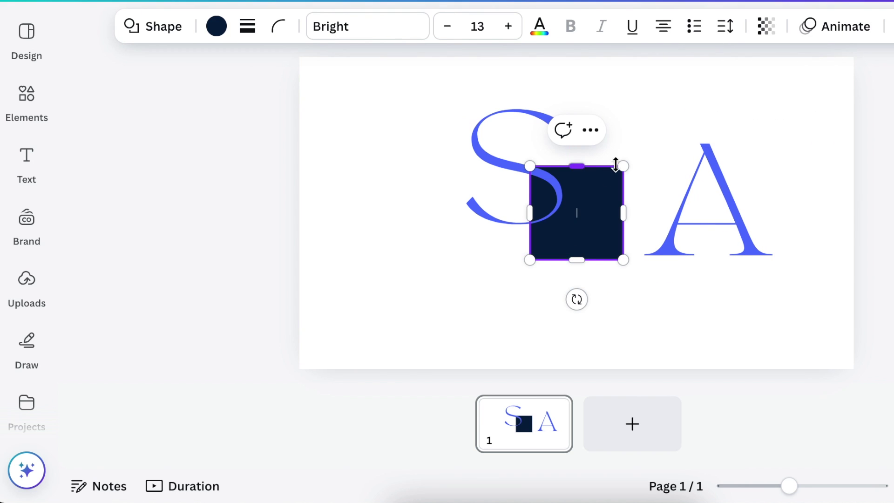
drag(618, 179, 586, 213)
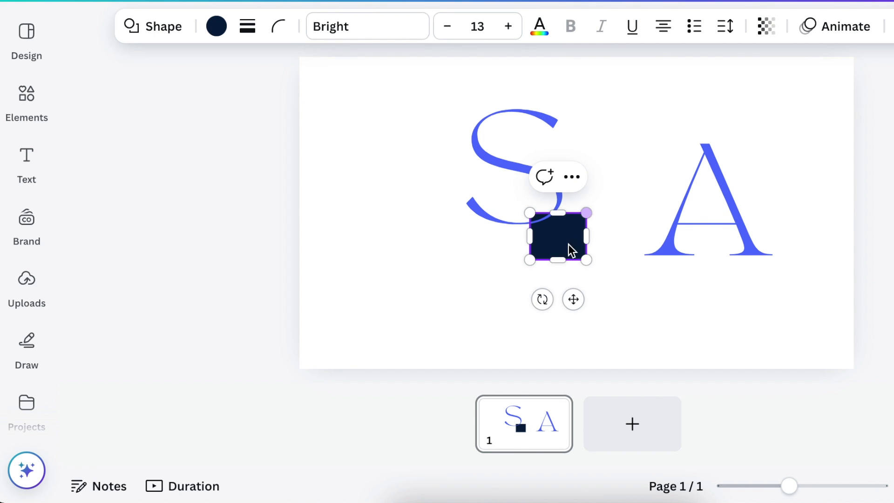
mouse_move(574, 298)
mouse_down()
mouse_move(589, 260)
mouse_move(698, 239)
mouse_move(690, 253)
mouse_up()
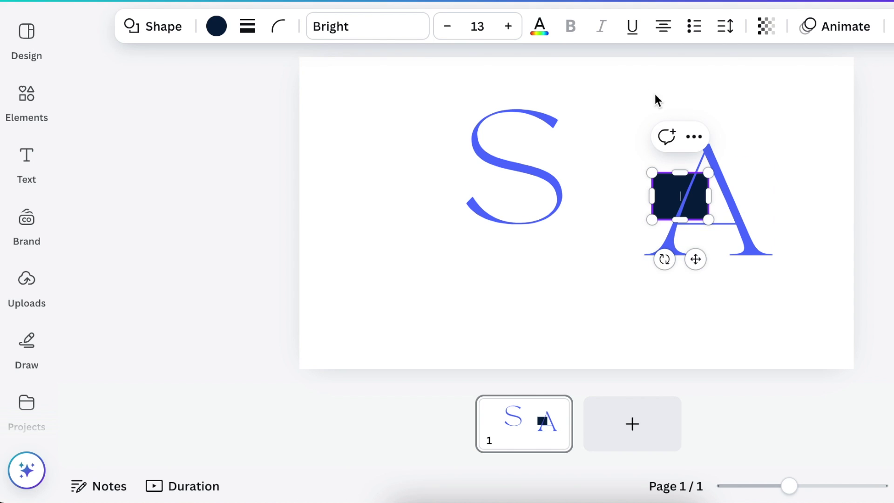
- Make the square white, bring it in front of the A, and select it with the A
click(217, 27)
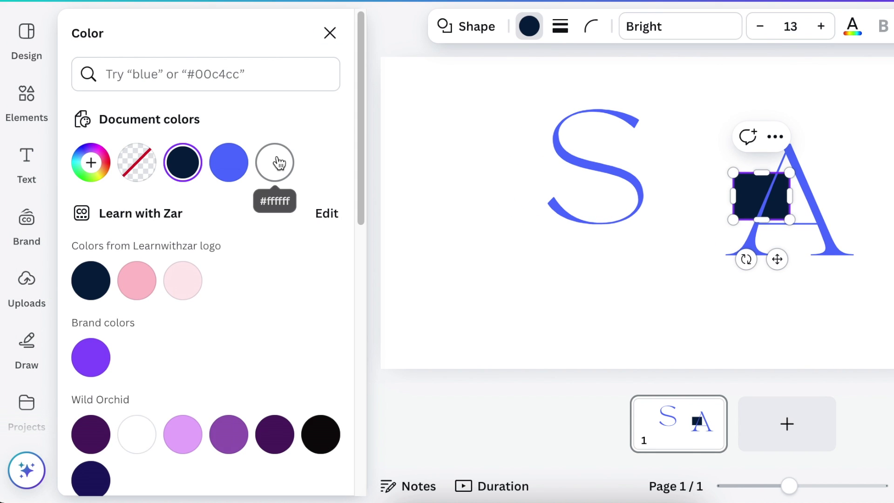
click(278, 163)
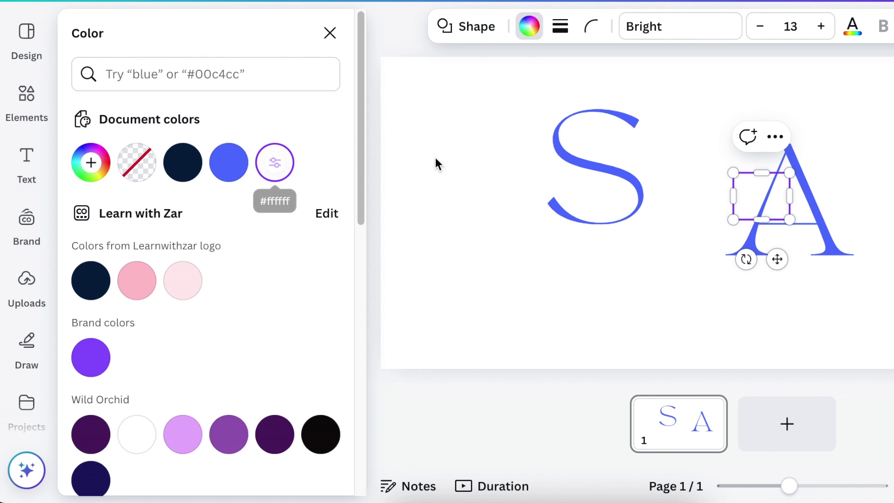
click(775, 137)
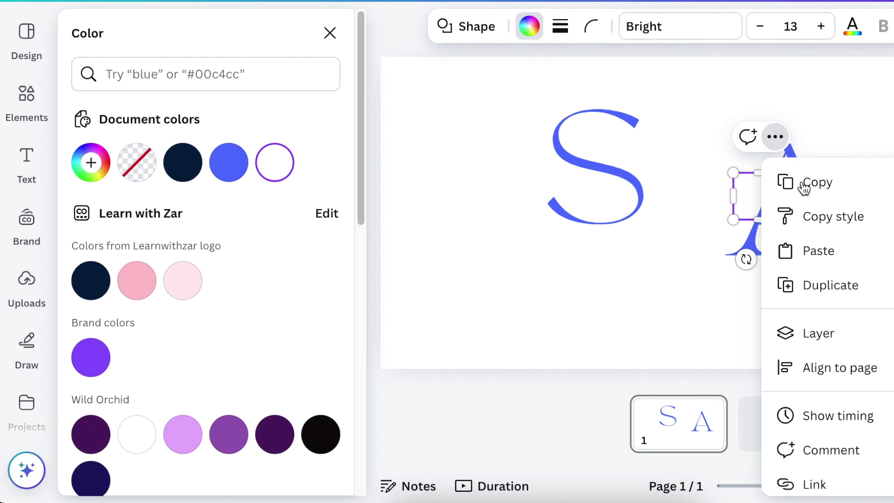
mouse_move(845, 340)
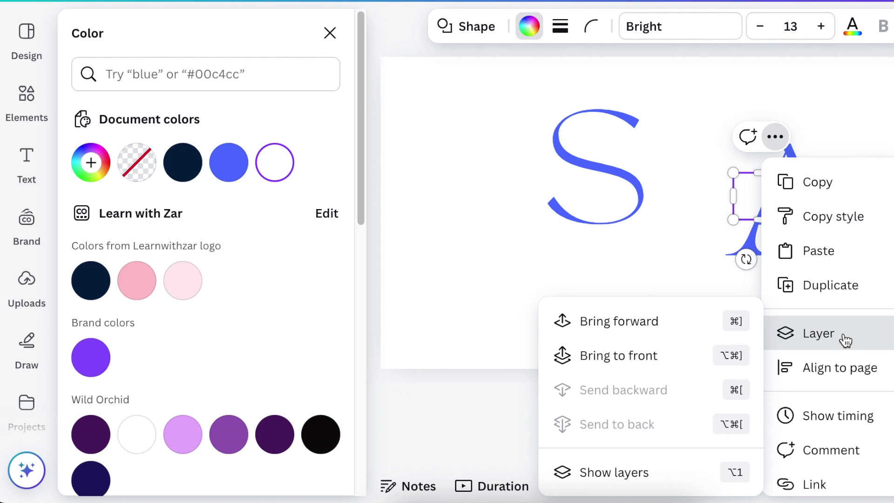
click(647, 354)
key(Escape)
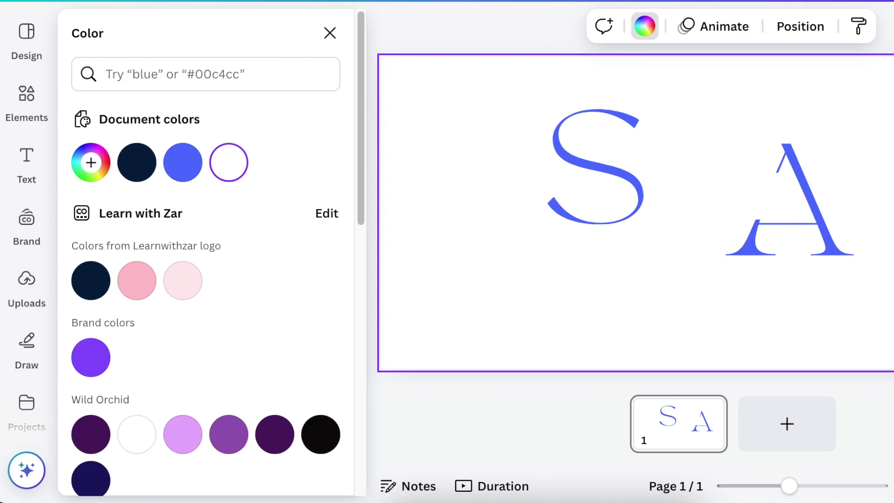
drag(761, 211, 736, 273)
- Group the A with the white square, move it toward the S, and send it behind the S
click(753, 122)
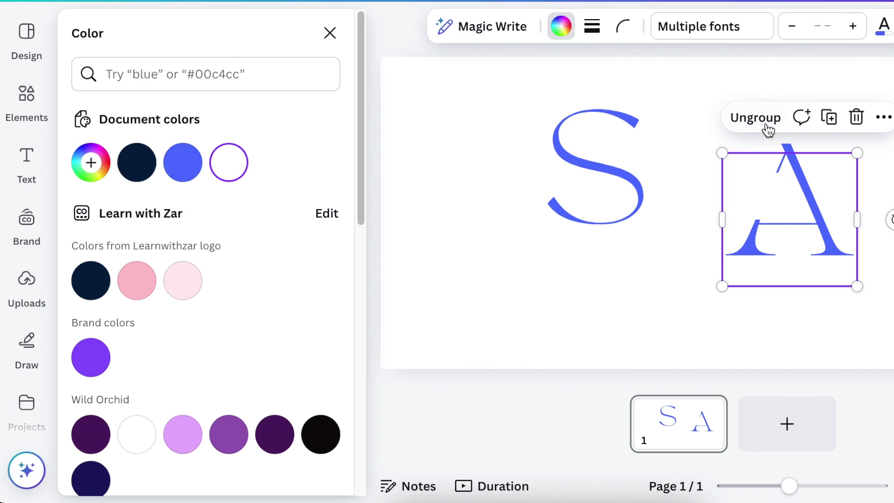
drag(815, 198, 697, 201)
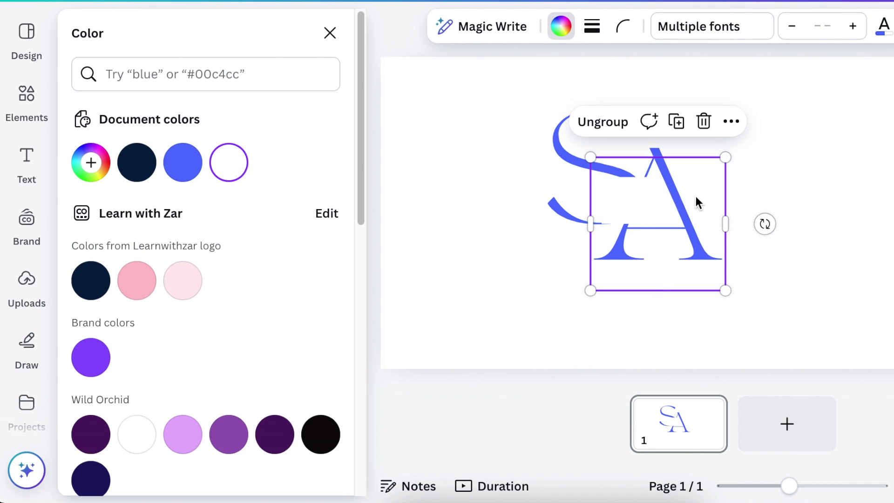
click(732, 123)
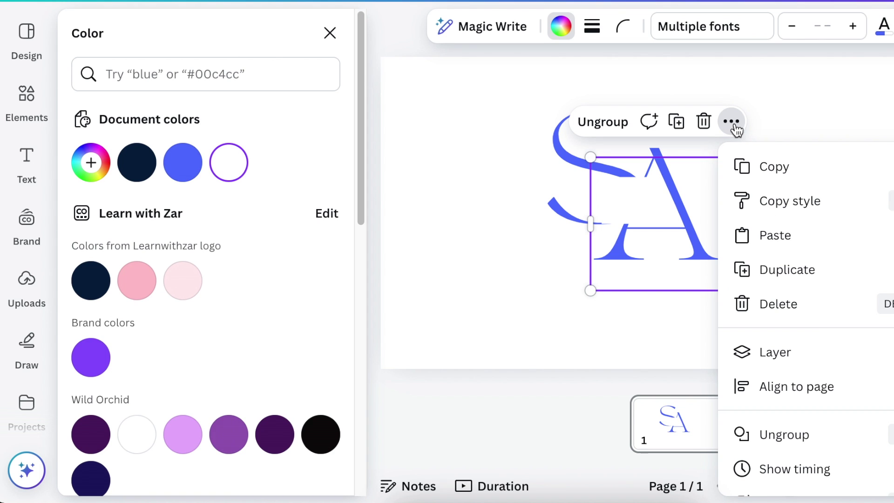
mouse_move(797, 359)
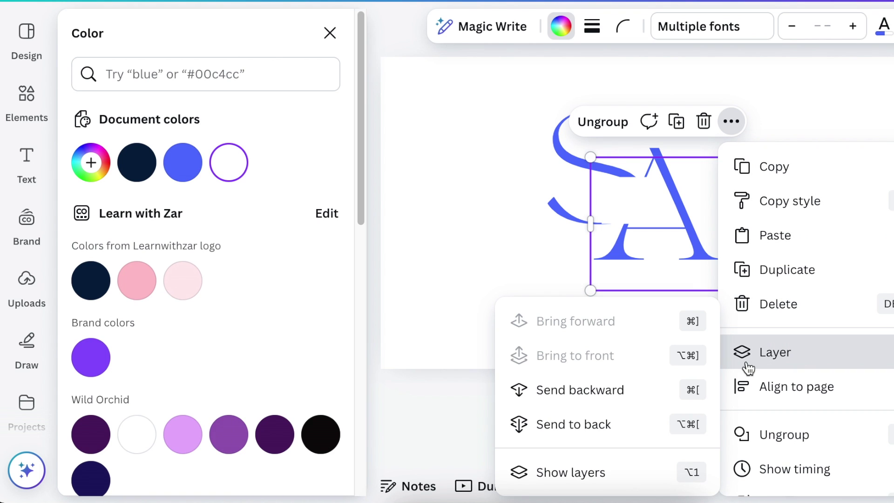
click(615, 422)
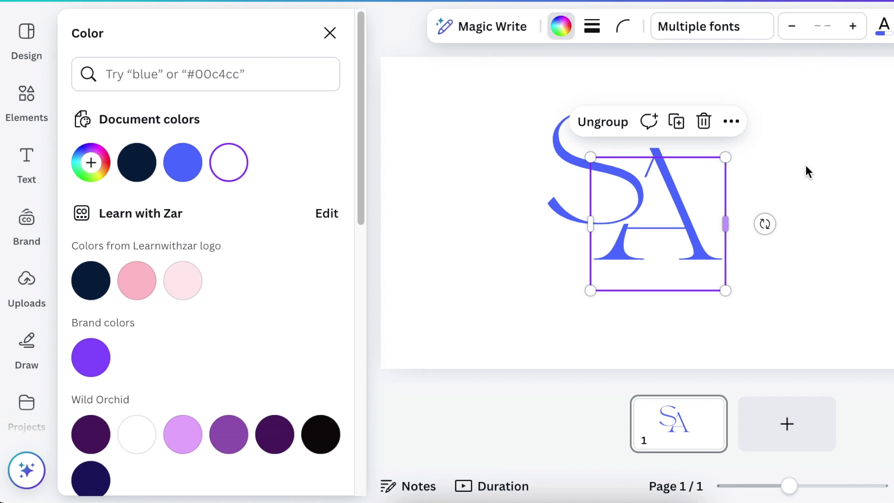
click(838, 151)
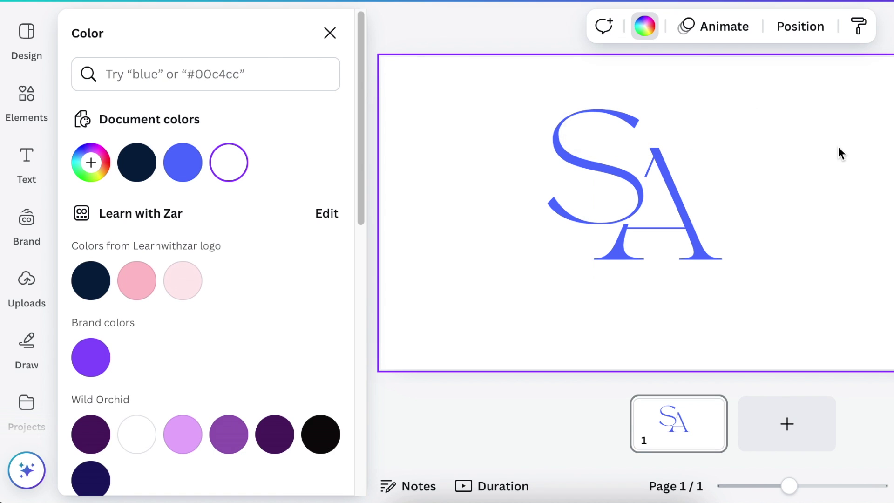
- Shift the A up-left and the S up-right so they overlap, then add a text box
click(691, 177)
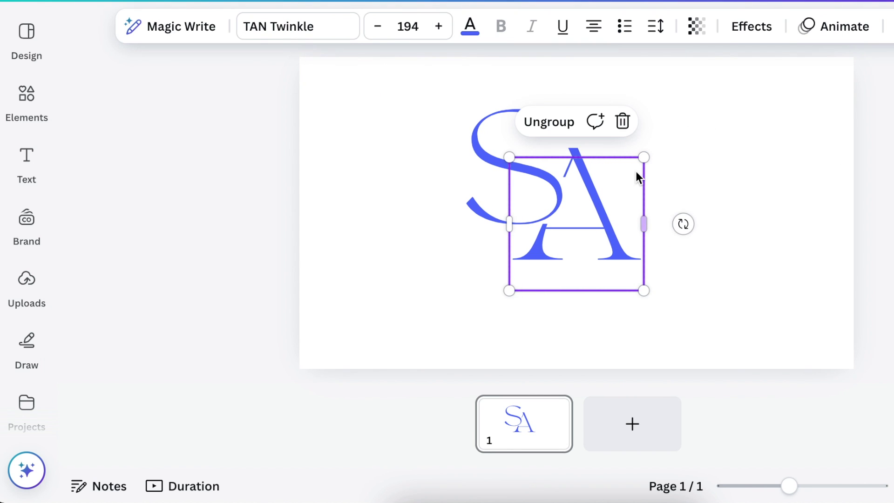
drag(629, 173, 626, 163)
click(465, 149)
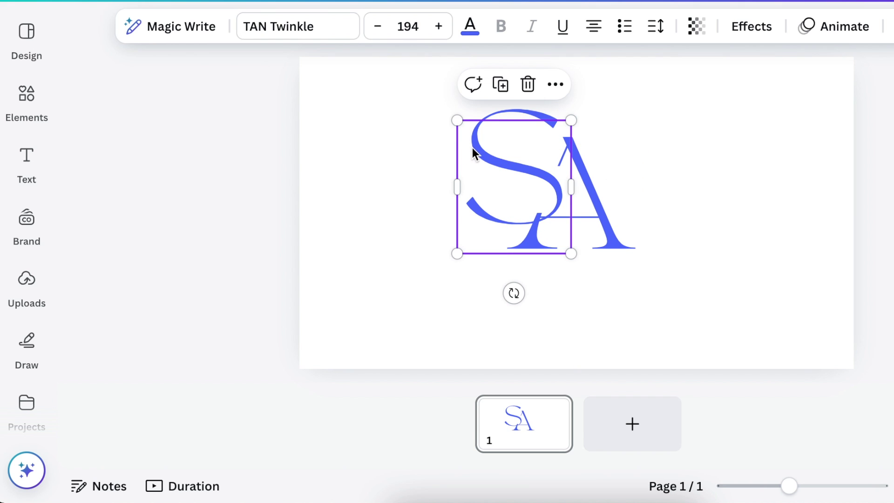
drag(473, 147, 481, 138)
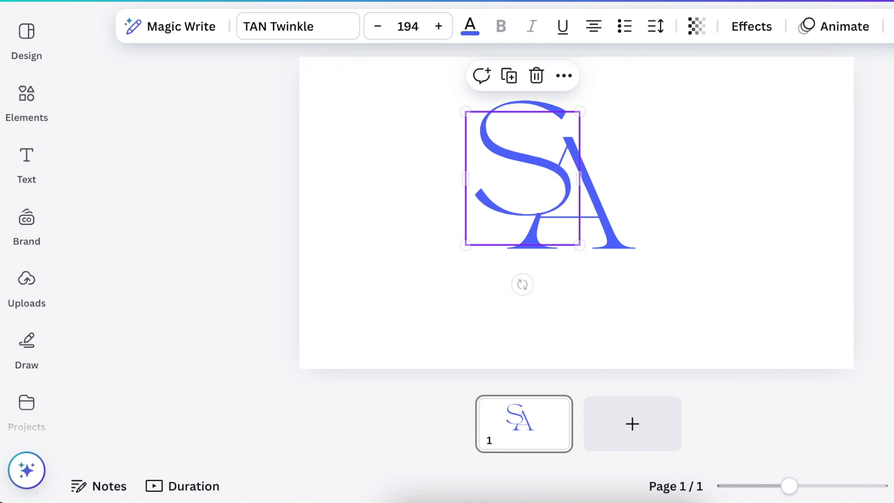
click(728, 186)
key(ctrl+z)
key(ctrl+shift+z)
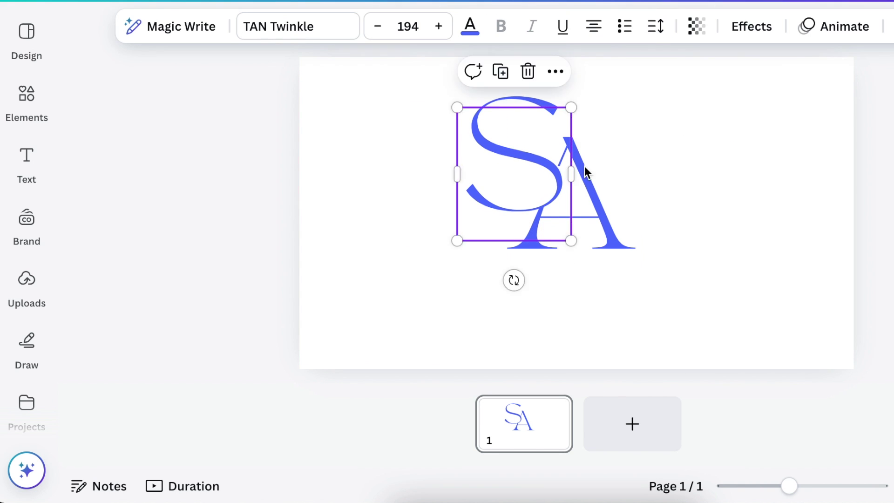
click(728, 184)
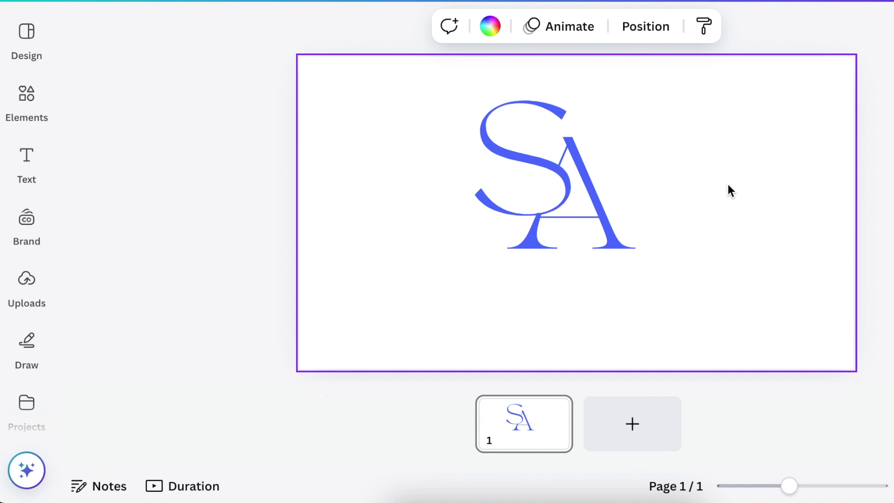
key(Tab)
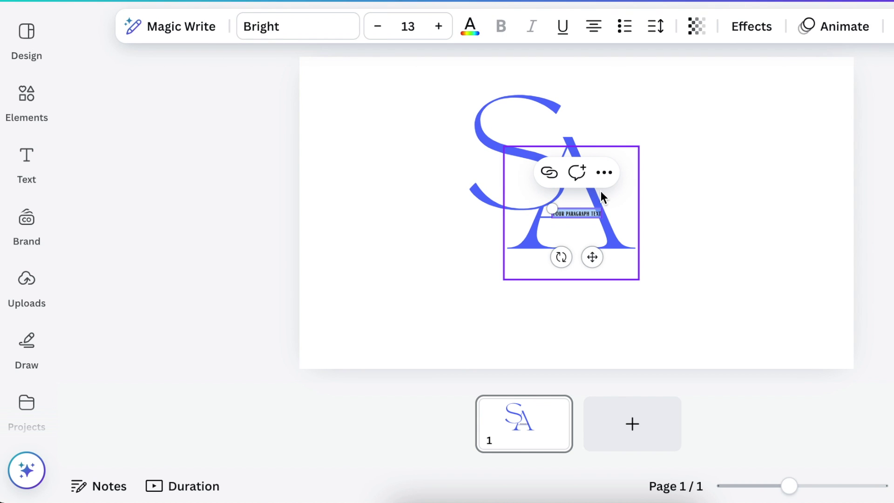
- Place a text box below the monogram reading 'SANDY & ANNE' in Open Sans at 48.4
drag(591, 264, 599, 334)
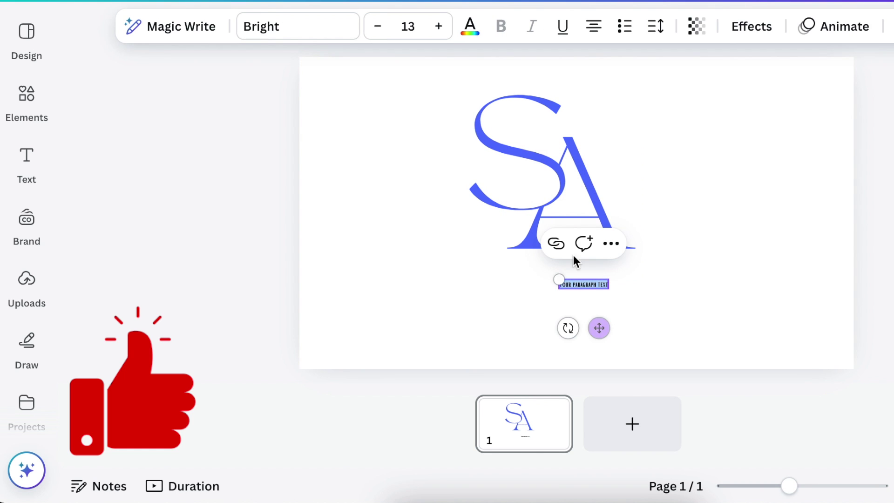
click(328, 32)
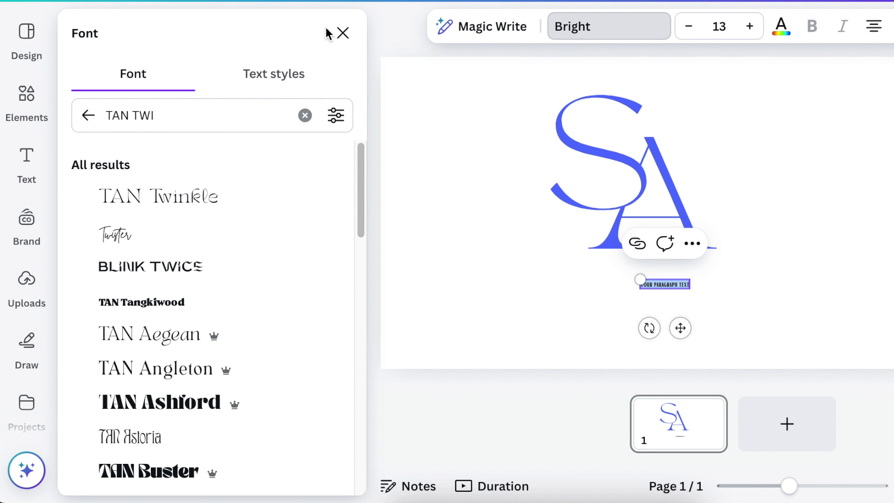
click(306, 115)
text(OPEN SANS)
click(127, 282)
drag(640, 279, 439, 288)
text(S)
click(781, 26)
text(SANDY & ANNE)
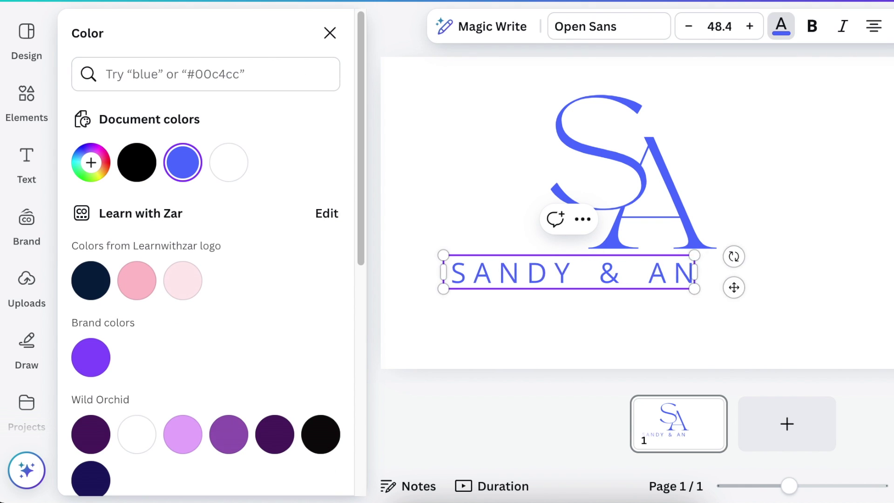
click(476, 353)
- Add a line beneath SANDY & ANNE, then select all the logo elements
key(l)
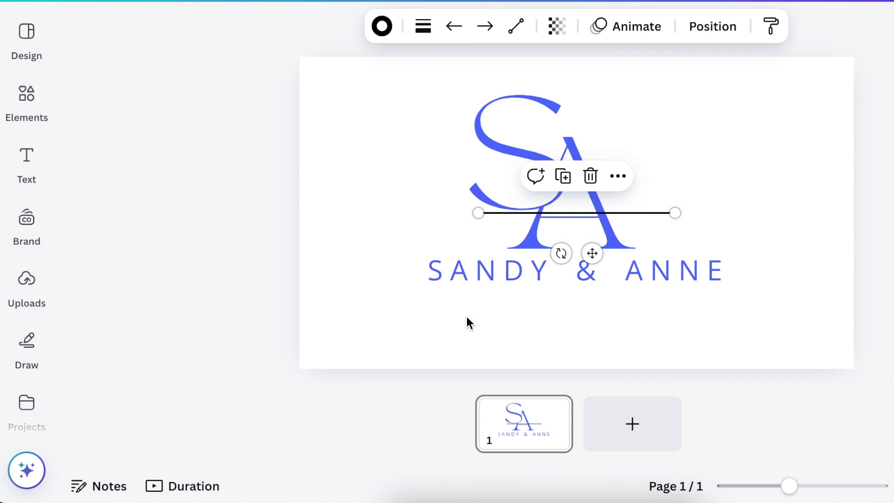
drag(599, 255, 595, 334)
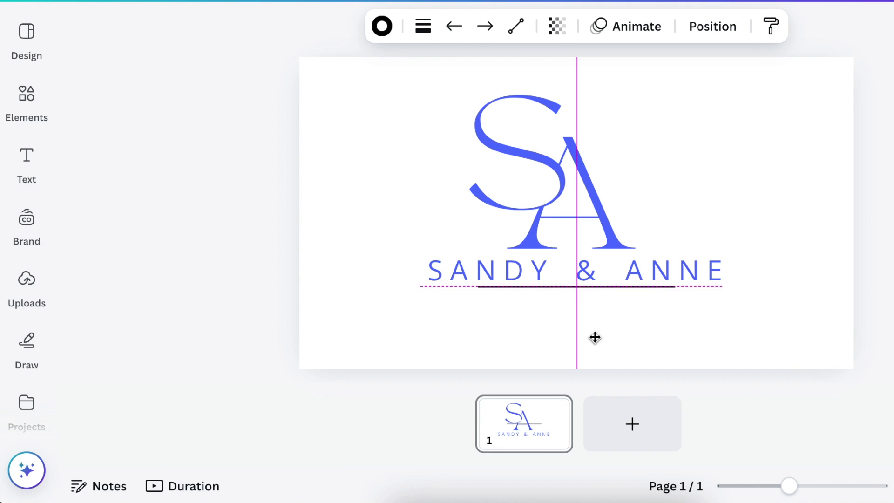
click(820, 144)
drag(230, 98, 810, 329)
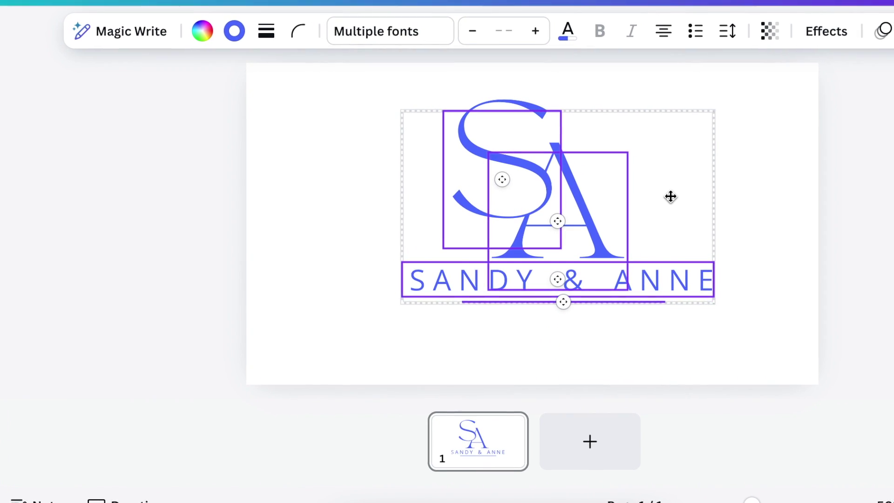
- Deselect the restyled logo to view its tan letters, names and line
click(770, 317)
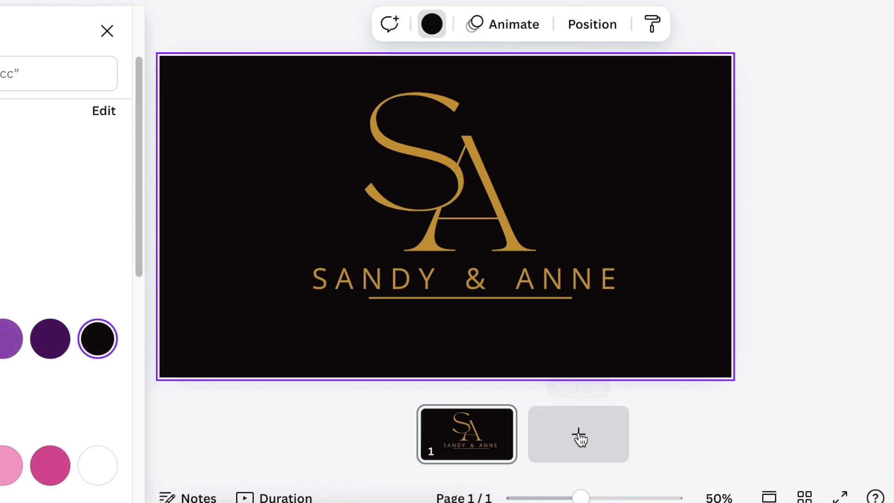
- Add page 2, give it a white background, and insert a horizontal line
click(578, 436)
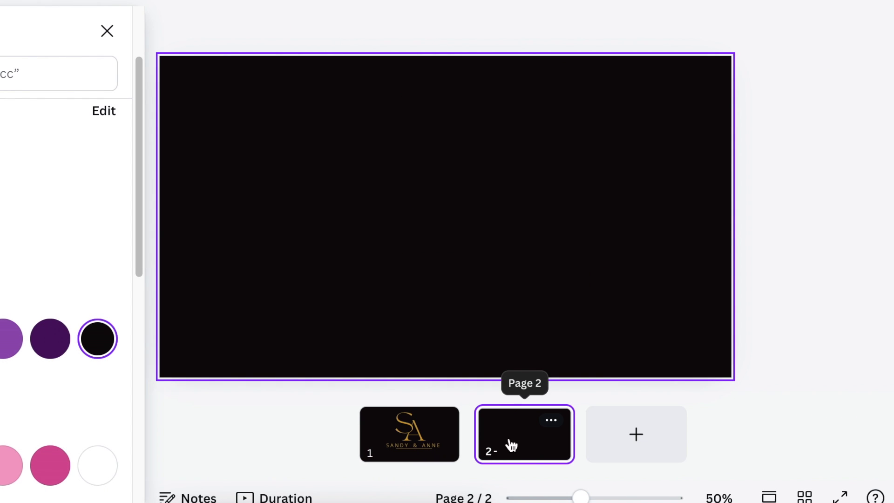
click(192, 193)
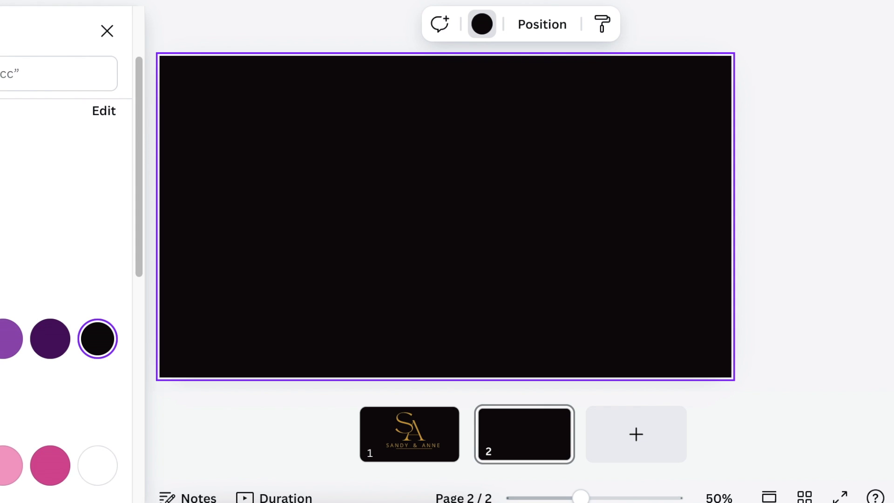
click(0, 338)
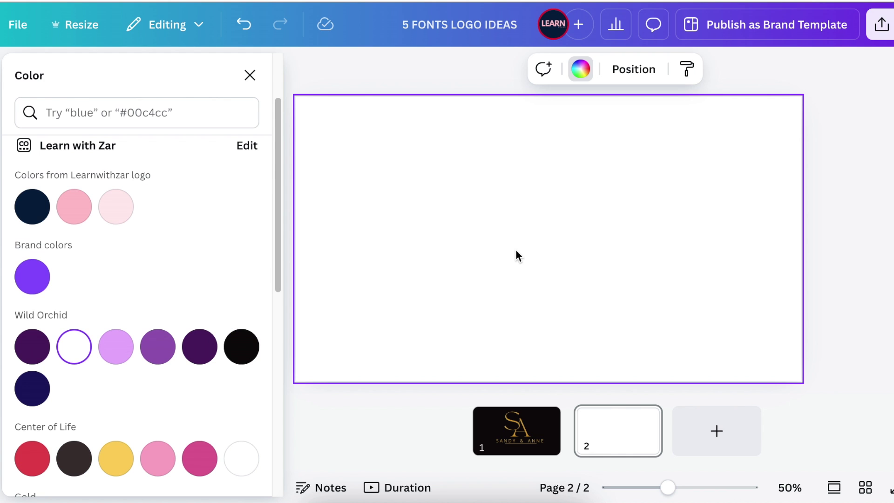
key(l)
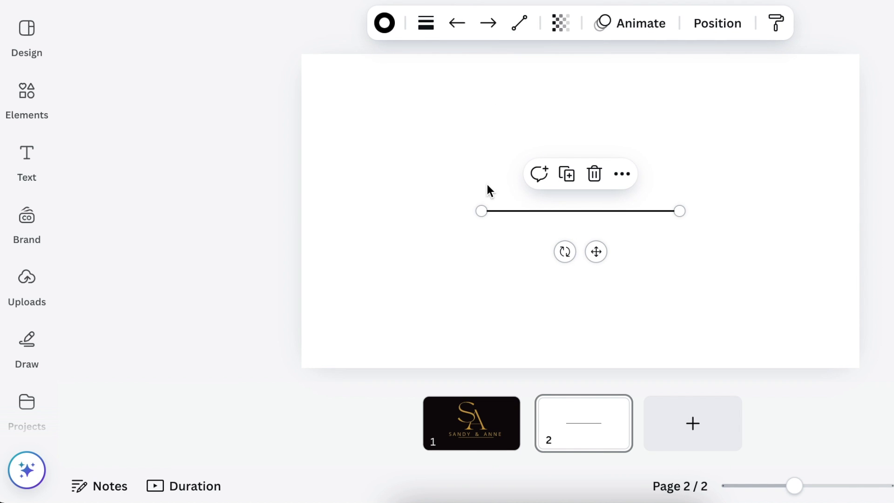
- Make page 2's line gold with a line weight of 10
click(383, 36)
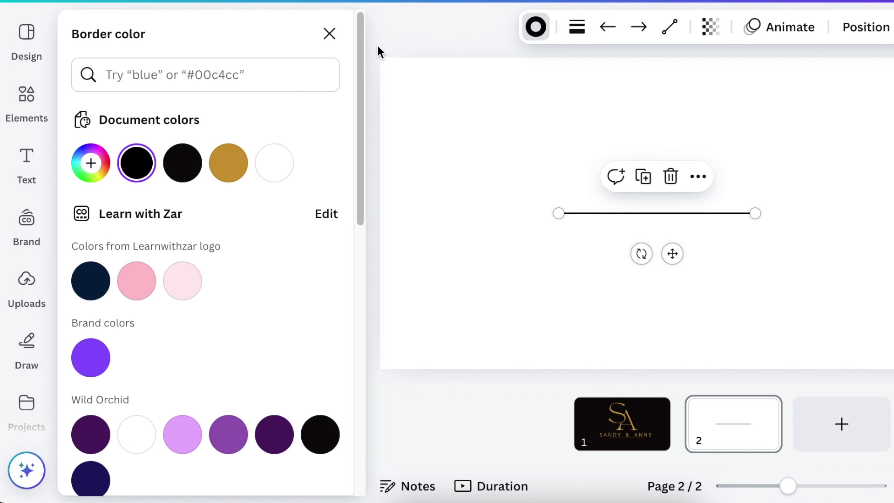
click(235, 168)
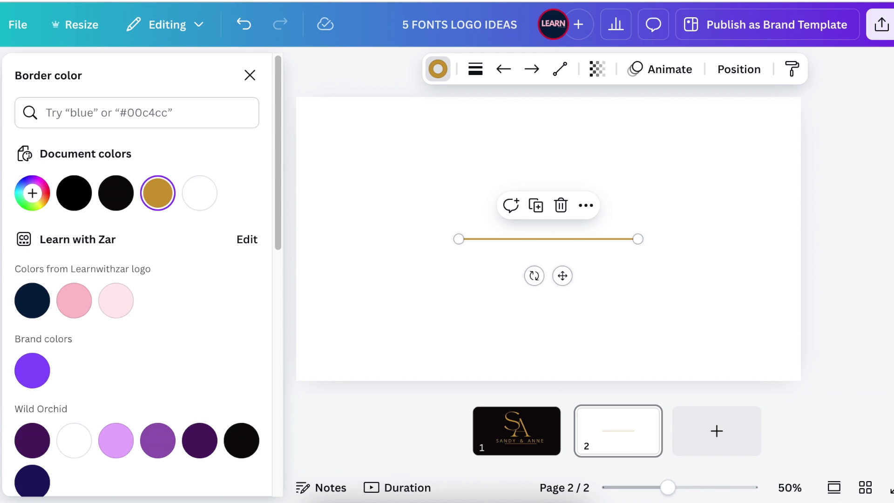
click(476, 72)
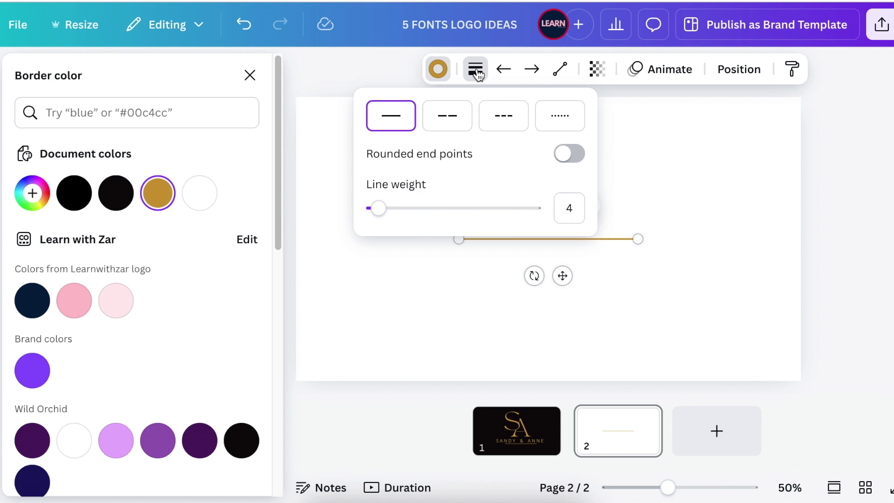
drag(379, 209, 388, 209)
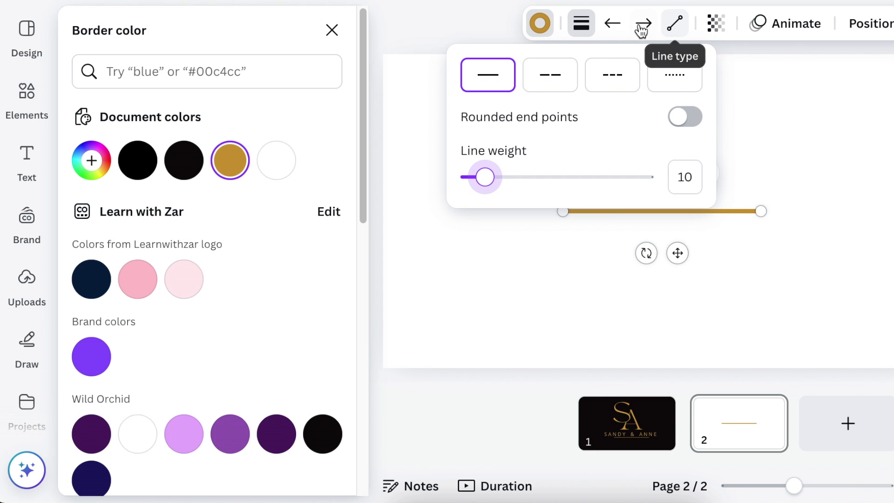
- Cap both the start and end of the gold line with circles
click(613, 22)
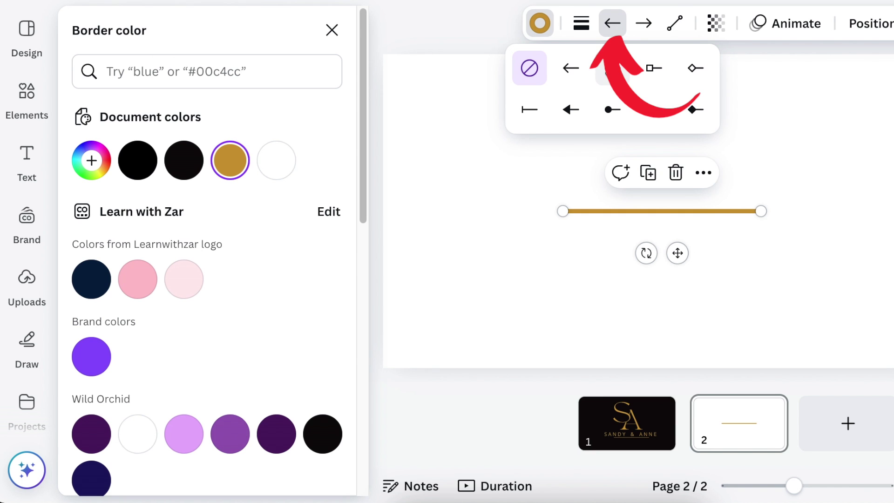
click(611, 74)
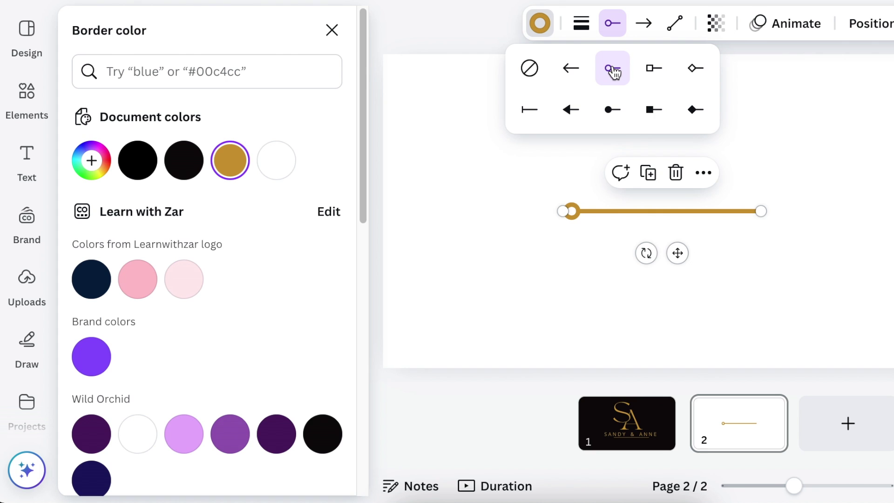
click(646, 24)
click(646, 72)
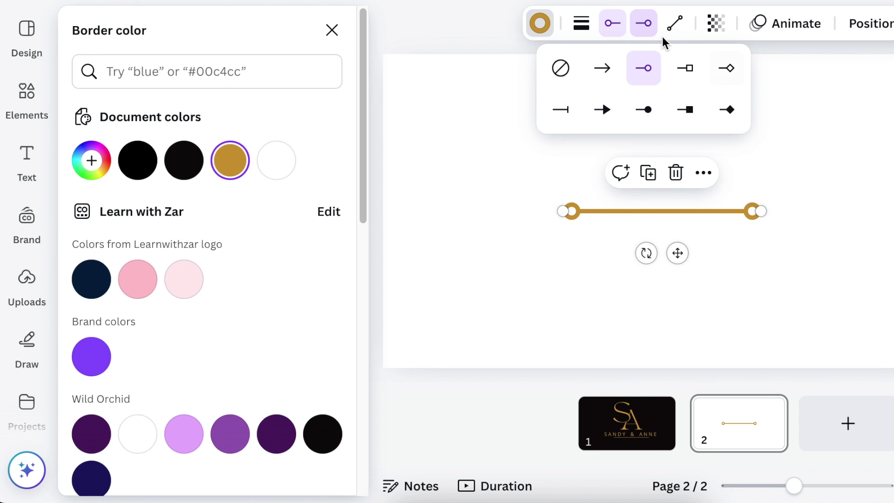
click(676, 24)
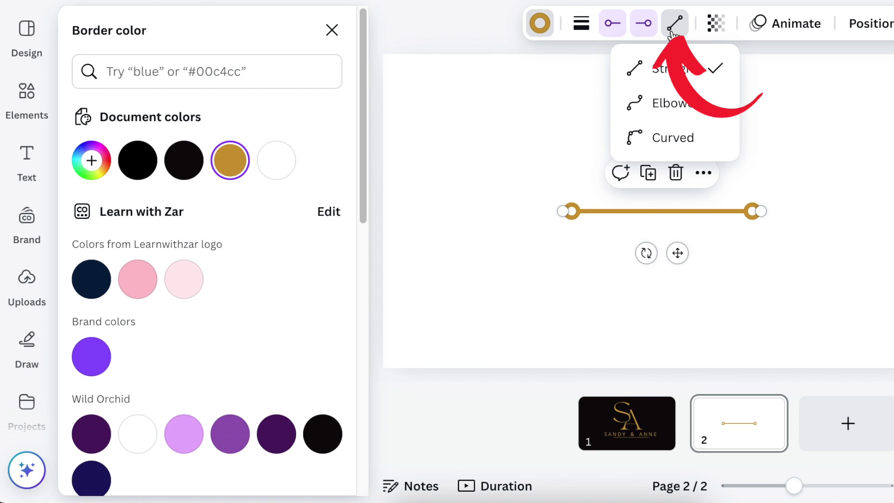
- Turn the line into an elbowed connector and drag its ends and middle into rough bends
click(673, 108)
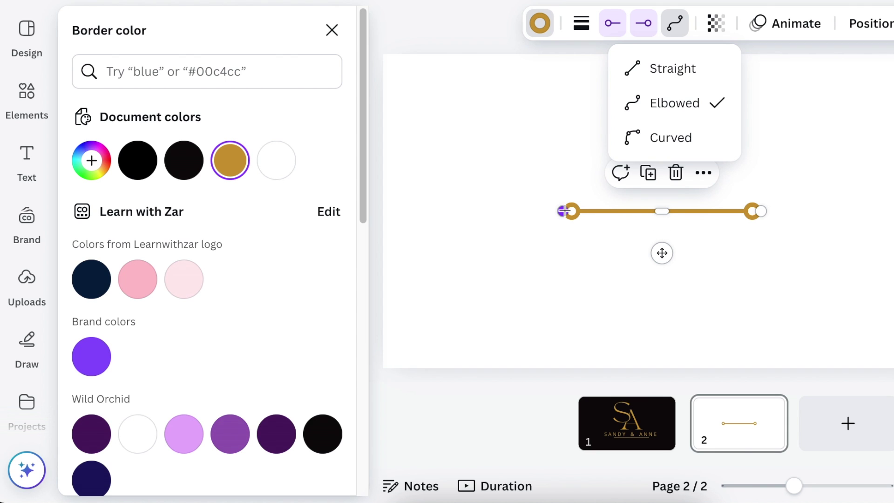
drag(564, 211, 675, 215)
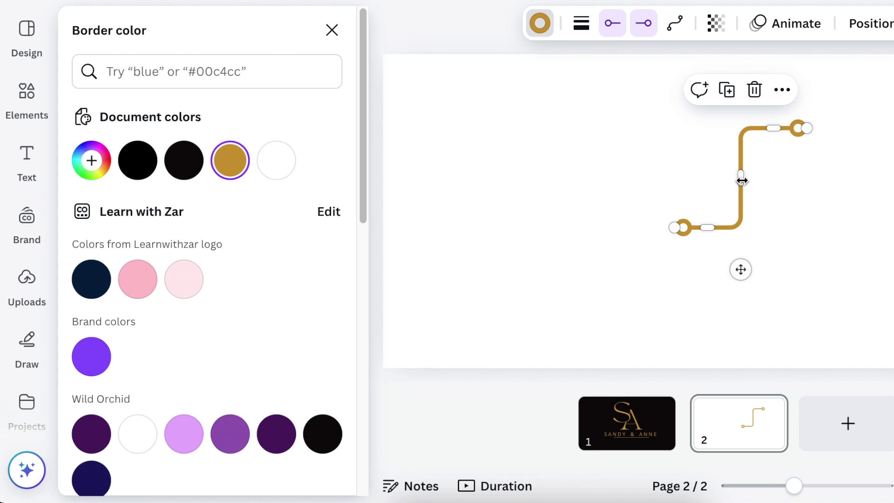
drag(742, 180, 620, 174)
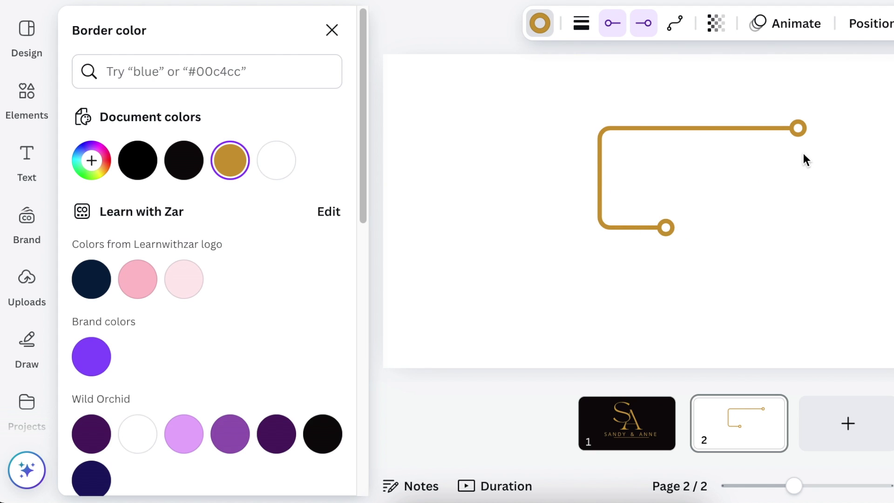
drag(807, 128, 786, 128)
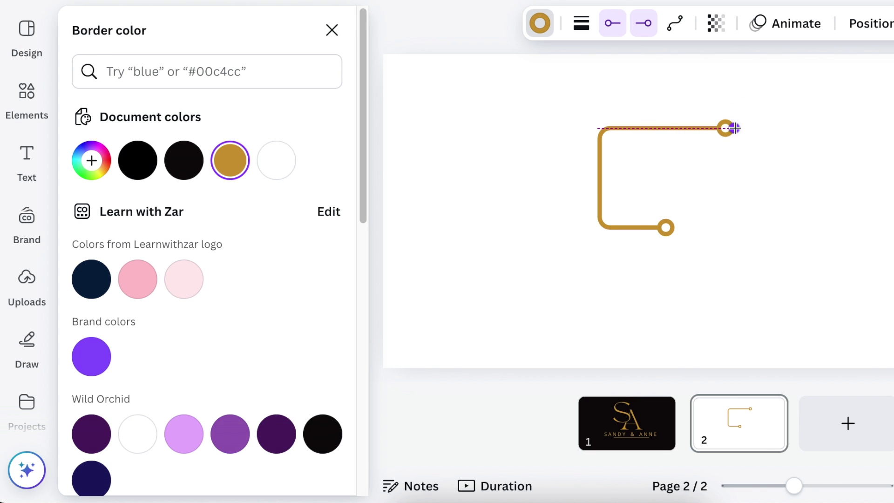
drag(735, 128, 734, 128)
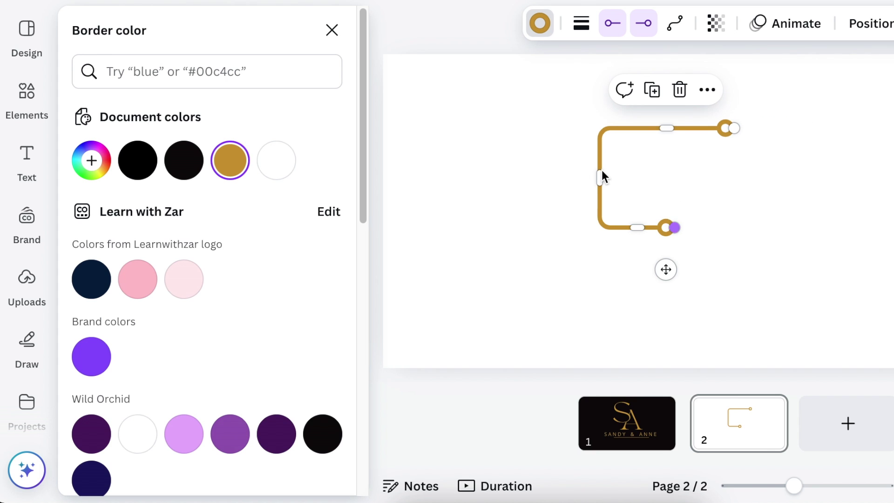
drag(674, 228, 787, 259)
drag(694, 257, 699, 203)
drag(725, 130, 709, 125)
- Add bends and adjust the connector's ends until it forms a finished S shape
drag(696, 298, 698, 282)
drag(793, 234, 723, 336)
drag(738, 263, 610, 269)
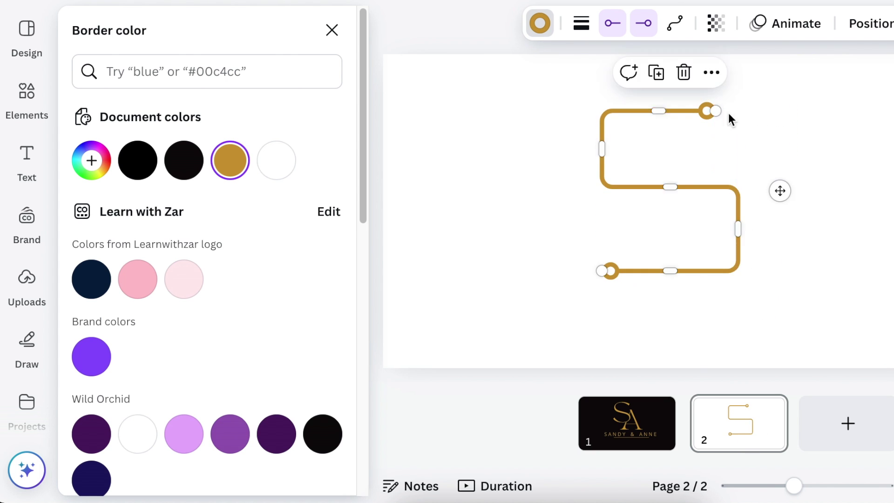
drag(729, 113, 729, 122)
key(Escape)
drag(487, 249, 494, 219)
click(604, 209)
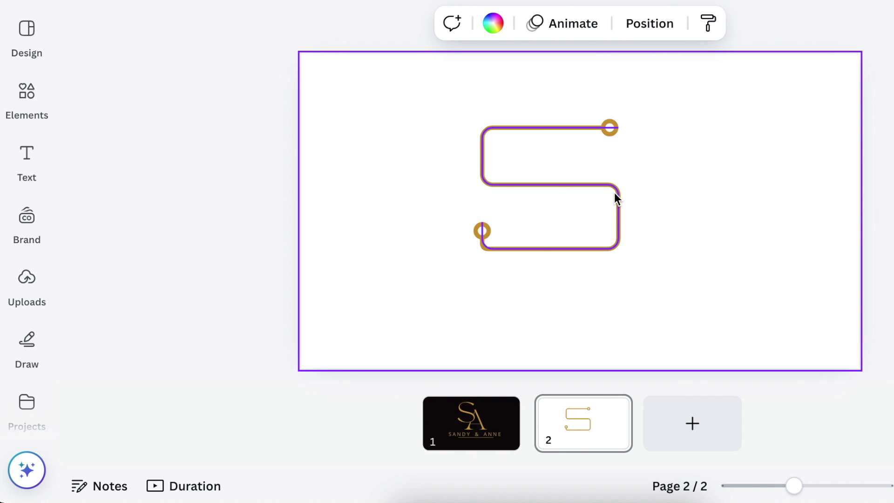
click(576, 184)
- Duplicate the gold S and offset the copy slightly down-right of the original
click(537, 90)
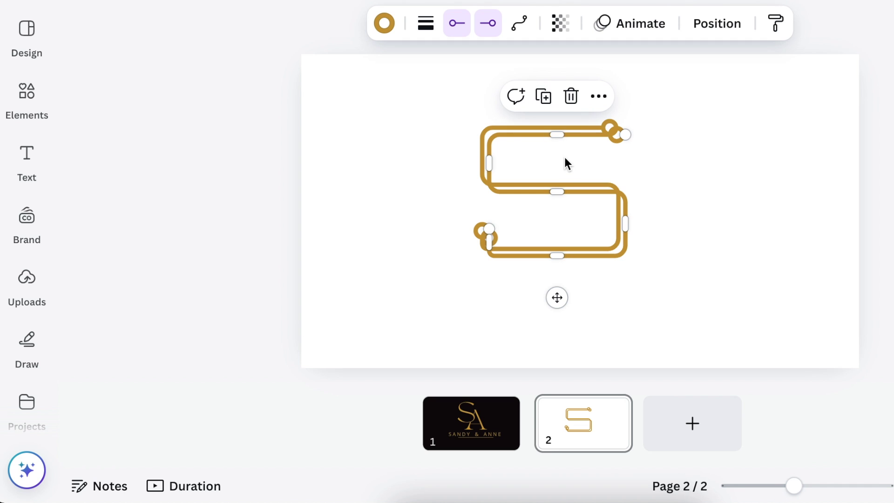
drag(569, 170, 569, 182)
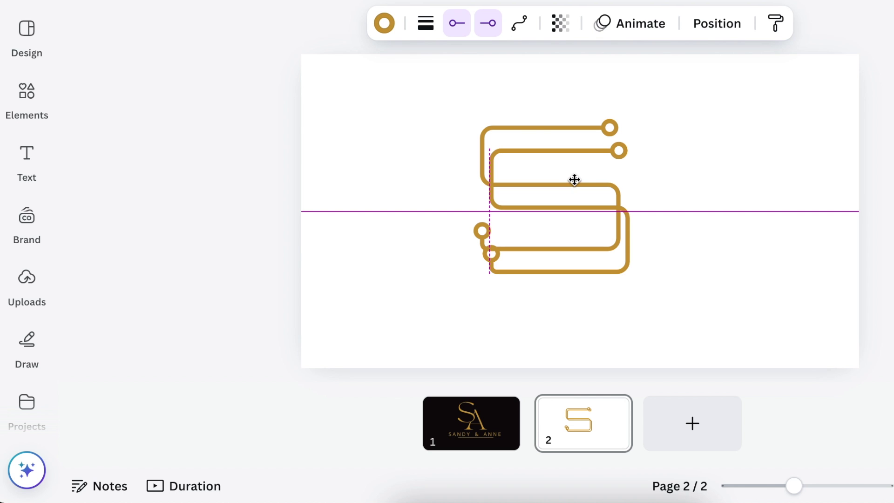
drag(576, 179, 579, 184)
key(ctrl+z)
- Move both S lines up and left together as a tight double-line S
click(460, 186)
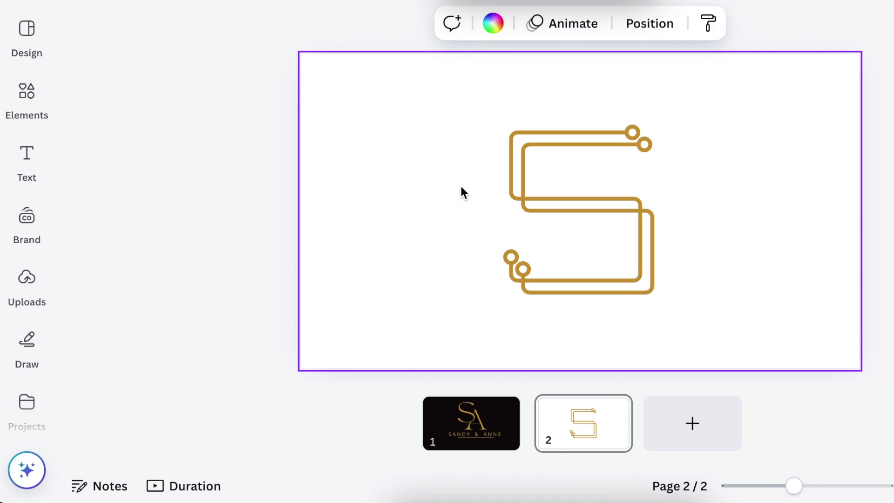
key(ctrl+a)
drag(603, 233, 581, 226)
click(401, 214)
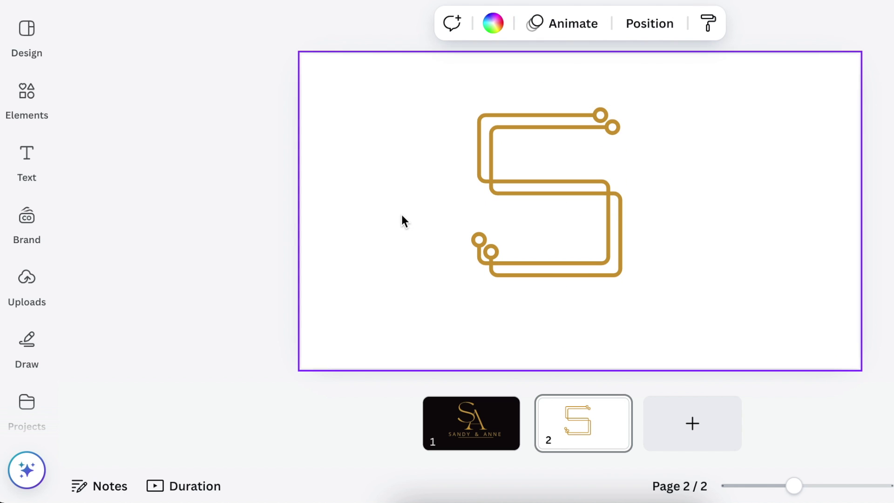
click(577, 195)
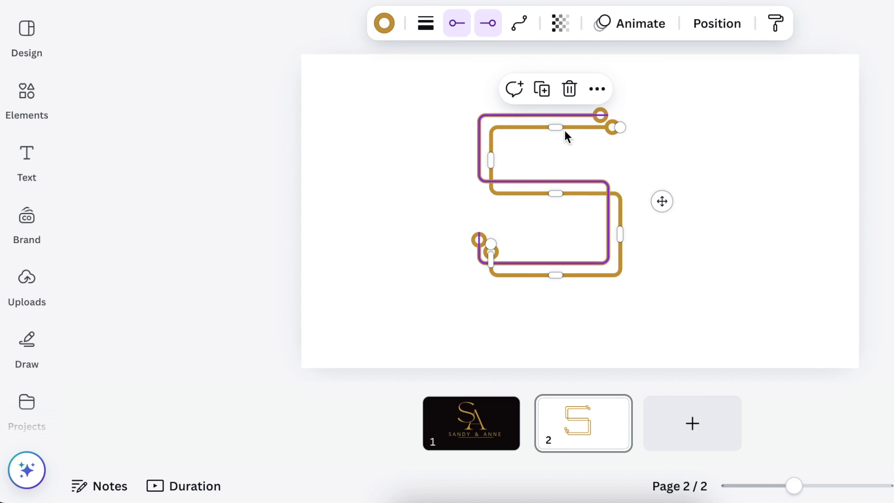
- Copy the S to the right, make it a Straight line and slant it as the A's first leg
click(542, 90)
drag(553, 163, 733, 154)
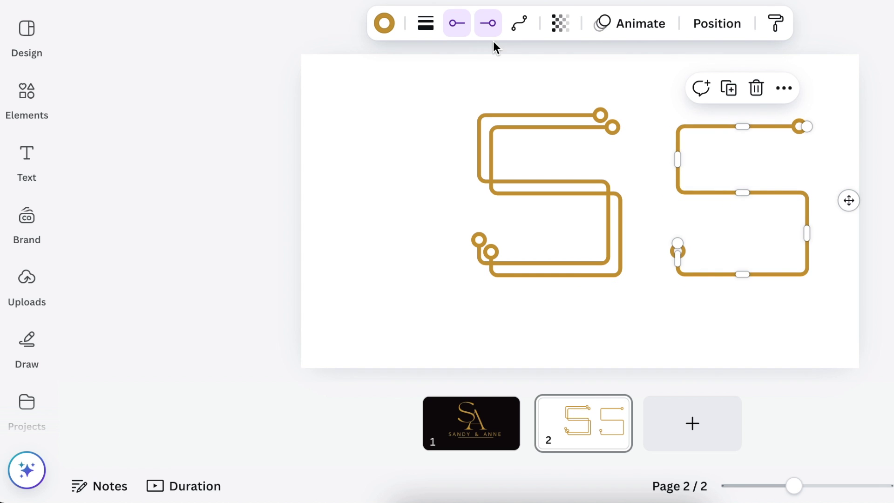
click(520, 28)
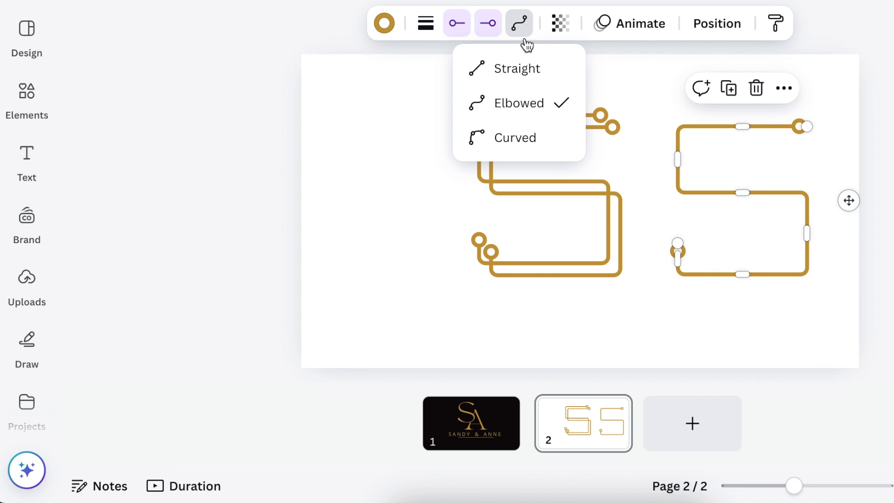
click(528, 71)
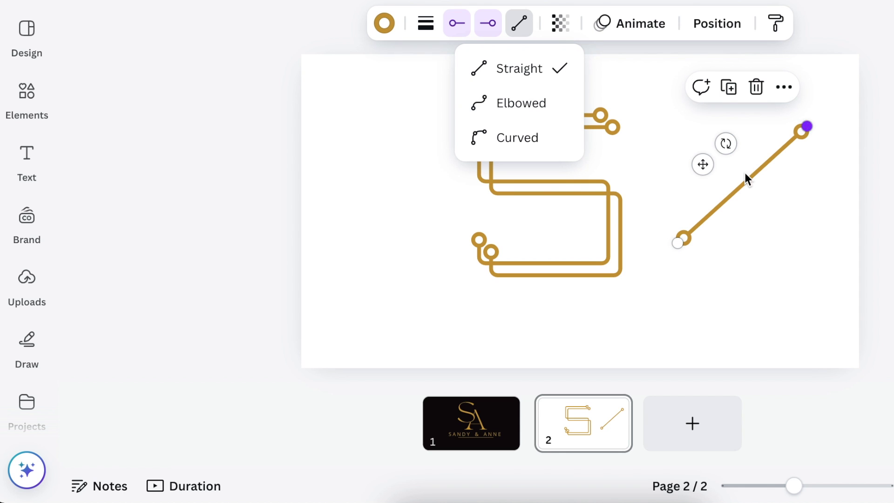
drag(804, 125, 700, 115)
- Duplicate the slanted line and rotate it into the A's other leg, meeting at the apex
click(656, 73)
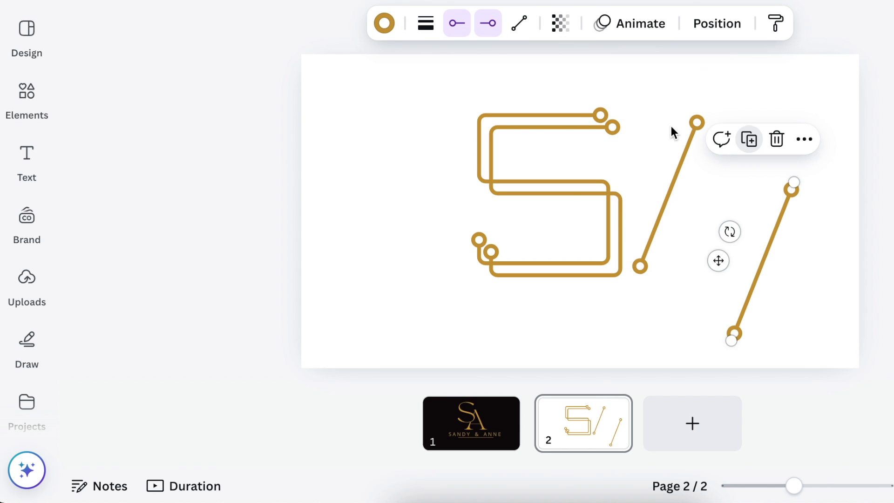
drag(729, 232, 745, 264)
drag(770, 337, 777, 266)
click(714, 186)
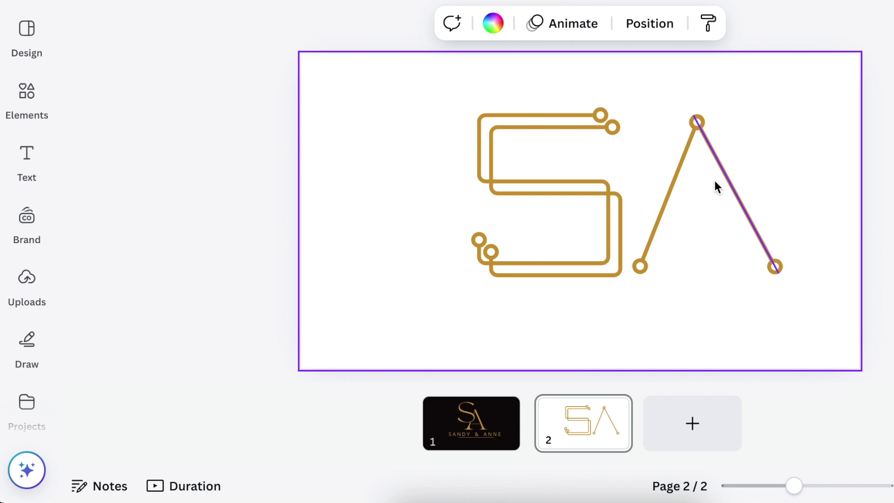
- Duplicate the A's right leg and offset the copy parallel to it
click(727, 188)
click(721, 72)
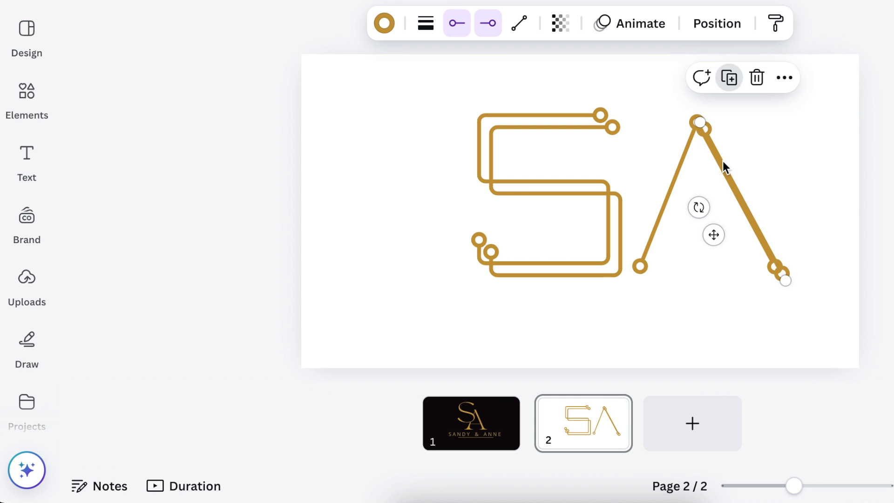
drag(714, 236, 731, 240)
click(829, 182)
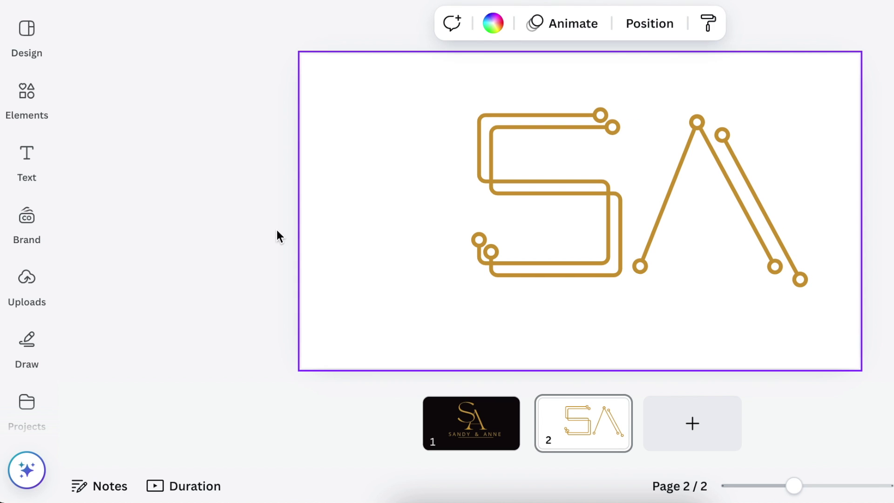
- Add a circle, shrink it to 34 by 34 and fill it black
key(c)
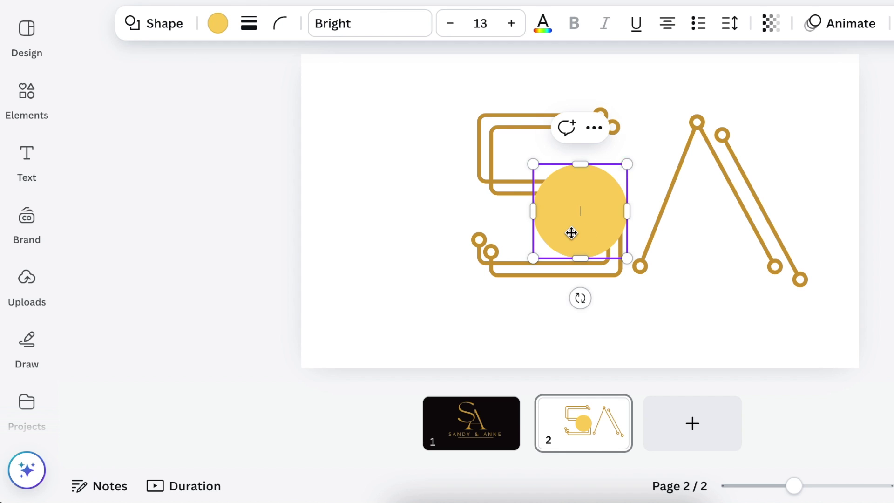
drag(571, 232, 397, 239)
drag(439, 180, 362, 263)
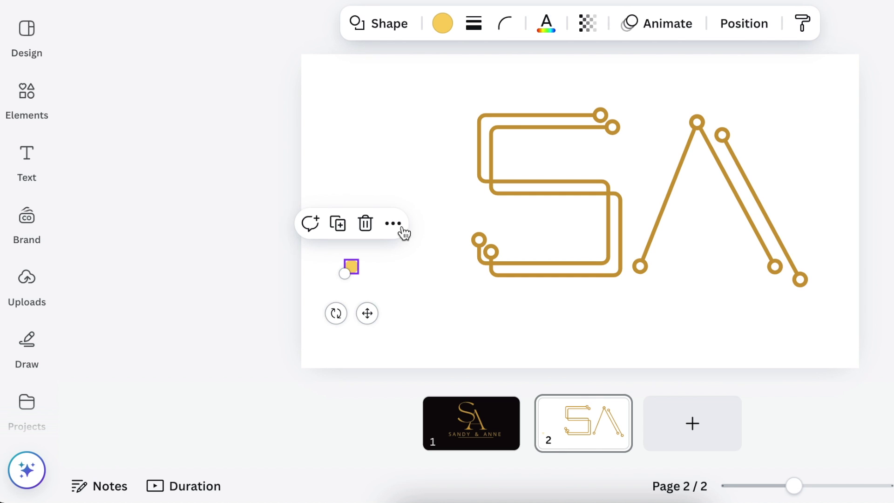
click(442, 24)
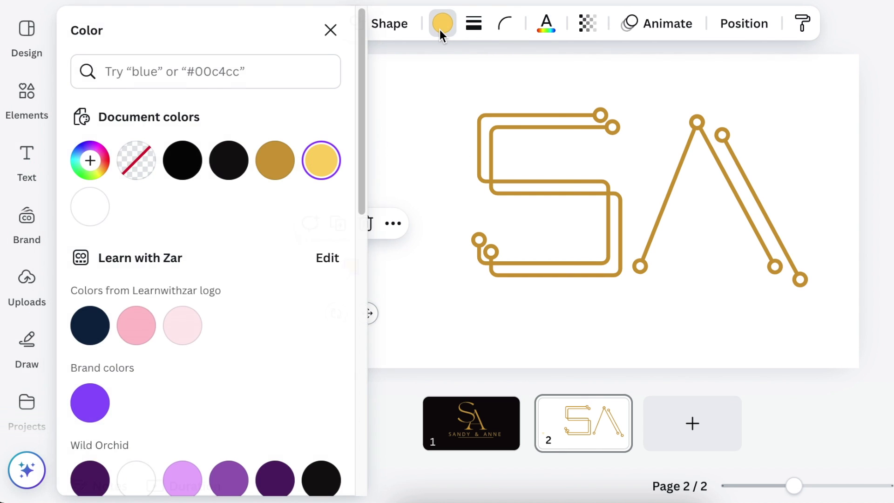
click(232, 168)
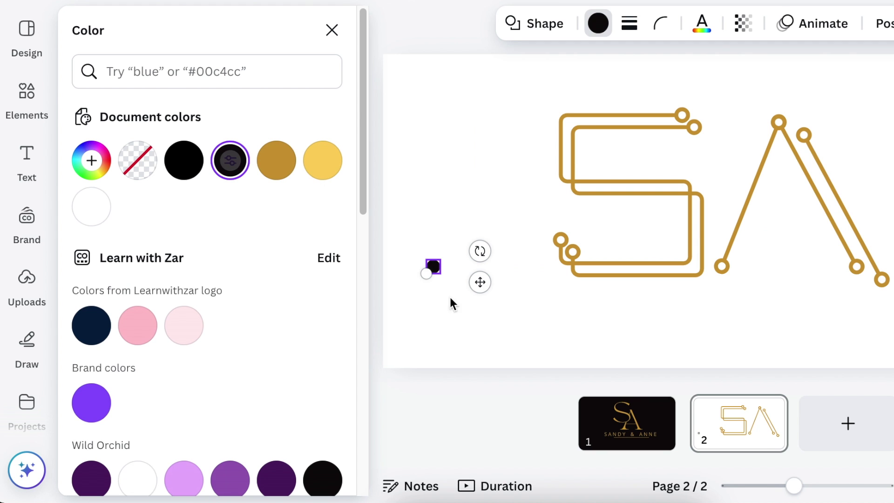
- Shrink the black dot to about 21 by 21 and place it inside the top gold ring
drag(482, 284, 557, 282)
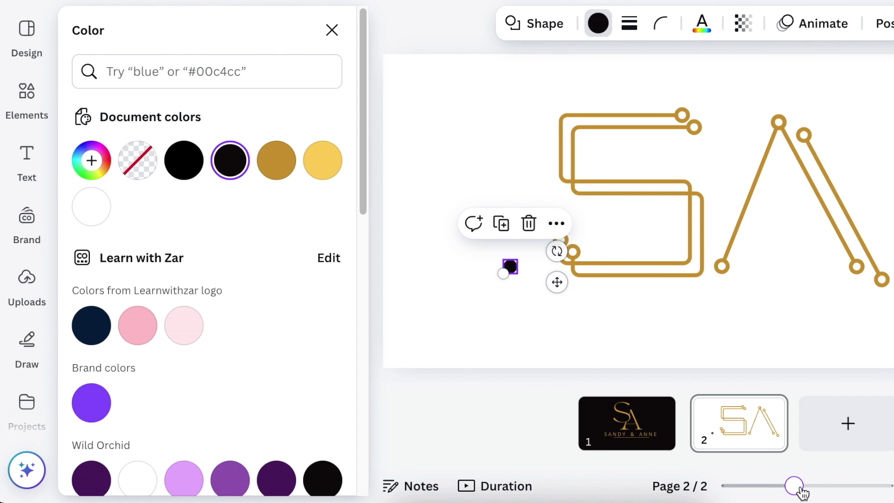
drag(801, 491, 848, 486)
scroll(529, 274, down, 5)
scroll(465, 284, up, 4)
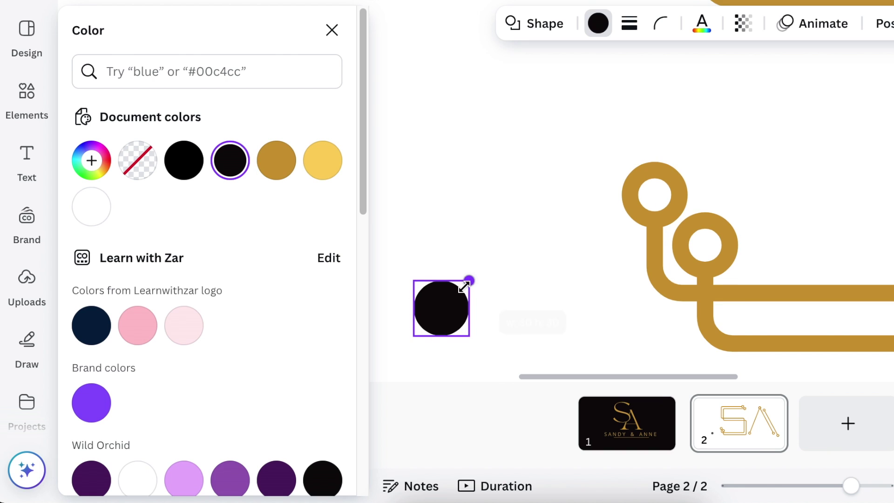
drag(464, 286, 452, 298)
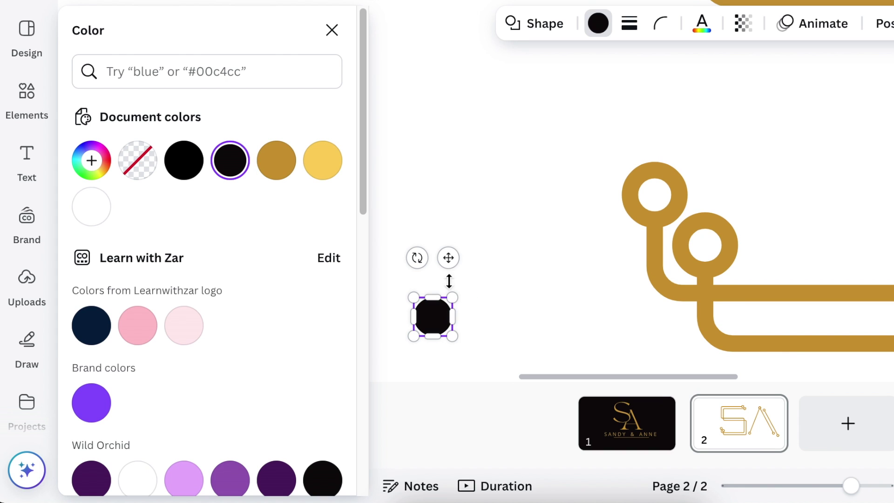
drag(449, 259, 674, 140)
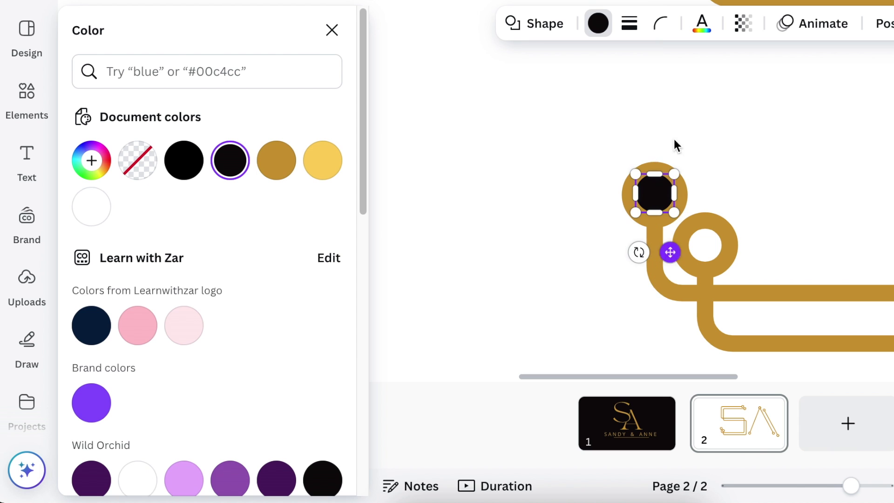
click(795, 174)
- Zoom in on the black dot to check its placement, then undo the last change
click(654, 193)
drag(852, 486, 828, 486)
drag(714, 277, 779, 252)
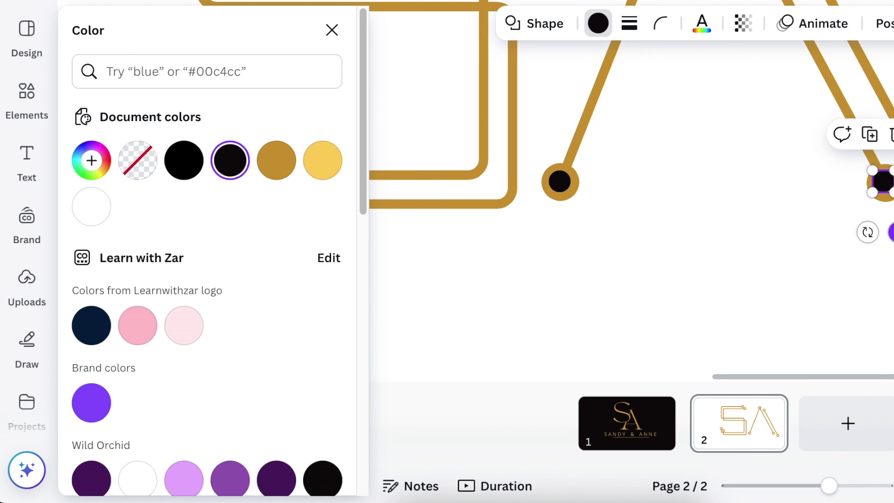
scroll(838, 298, down, 2)
key(ctrl+minus)
click(576, 214)
key(ctrl+z)
key(ctrl+z)
key(ctrl+z)
key(ctrl+z)
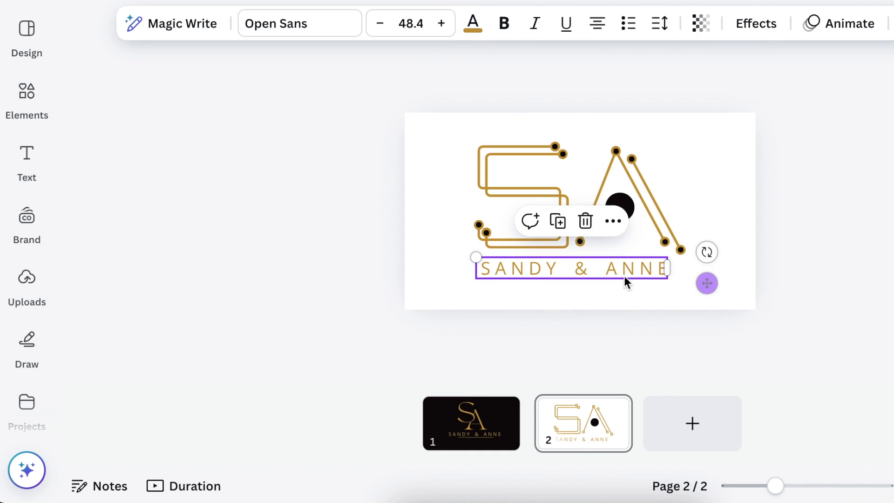
- Select the page 2 design, then select page 4's black background
click(493, 308)
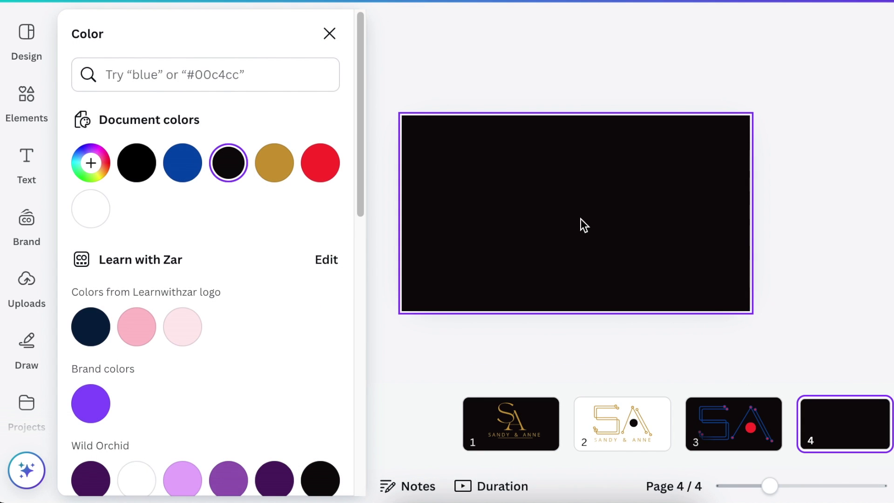
click(580, 224)
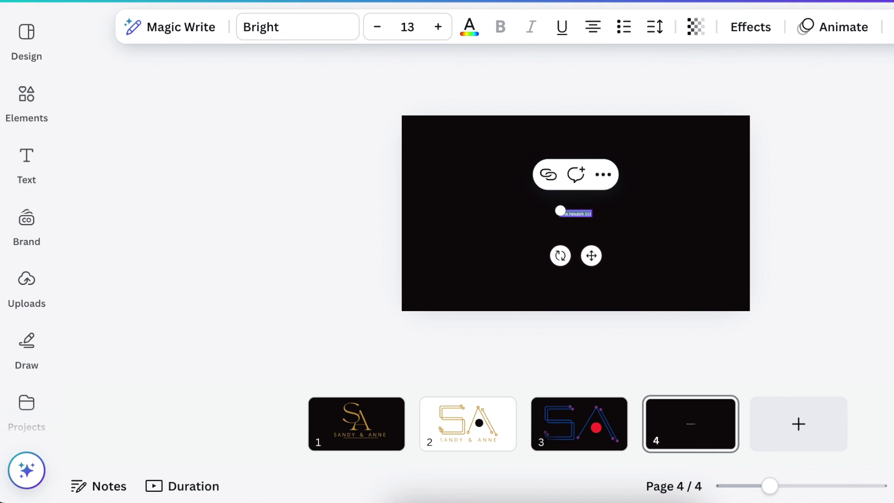
- Enlarge the text box, type SA and set it in the Vintage Modern font
drag(560, 210, 421, 186)
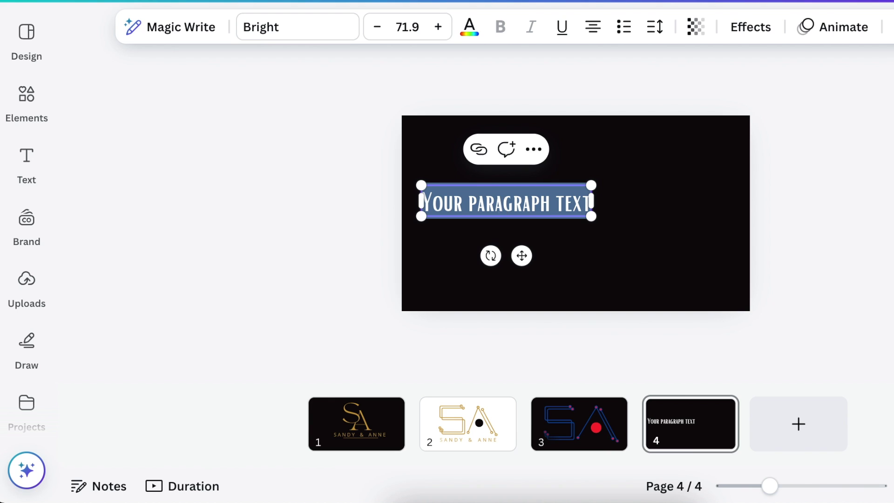
text(SA)
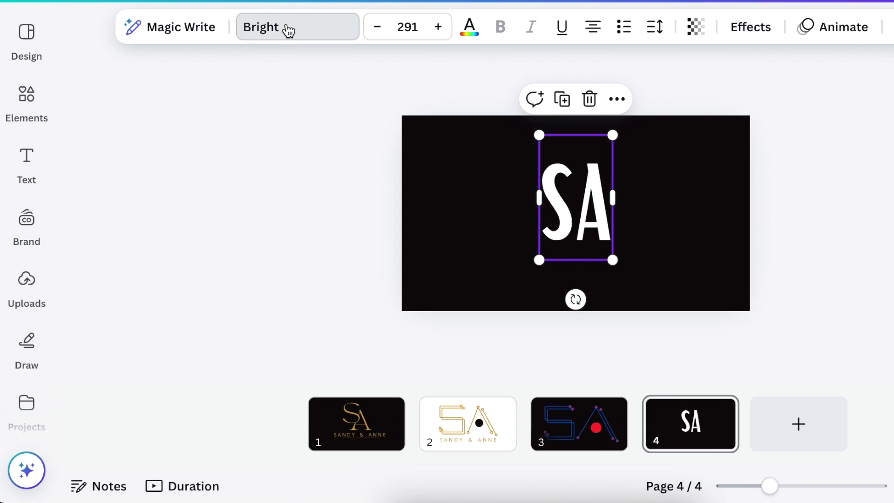
click(289, 27)
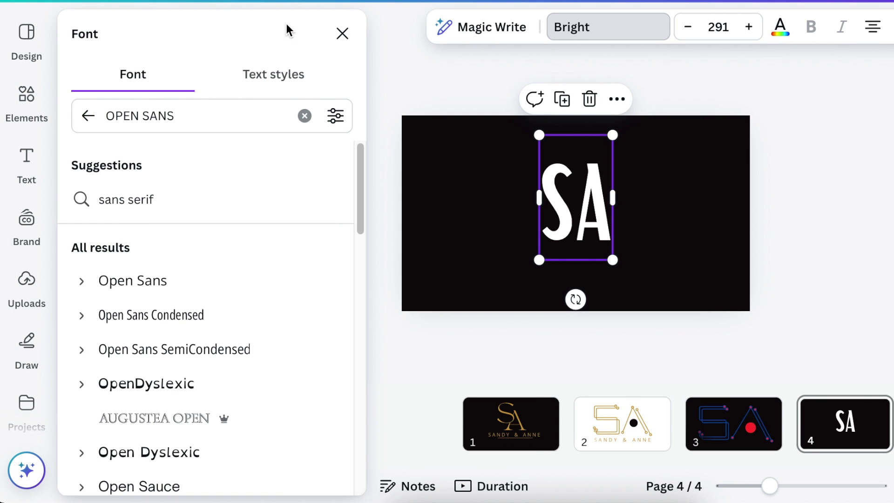
click(304, 116)
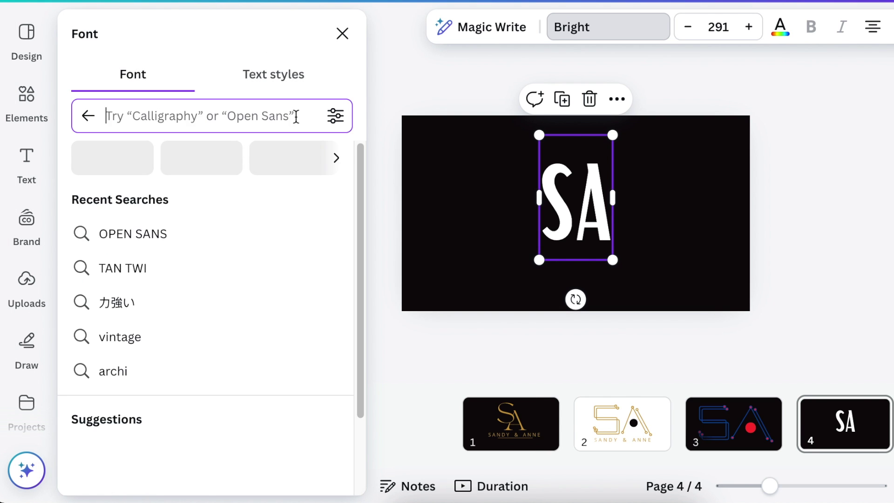
text(VINTAGE)
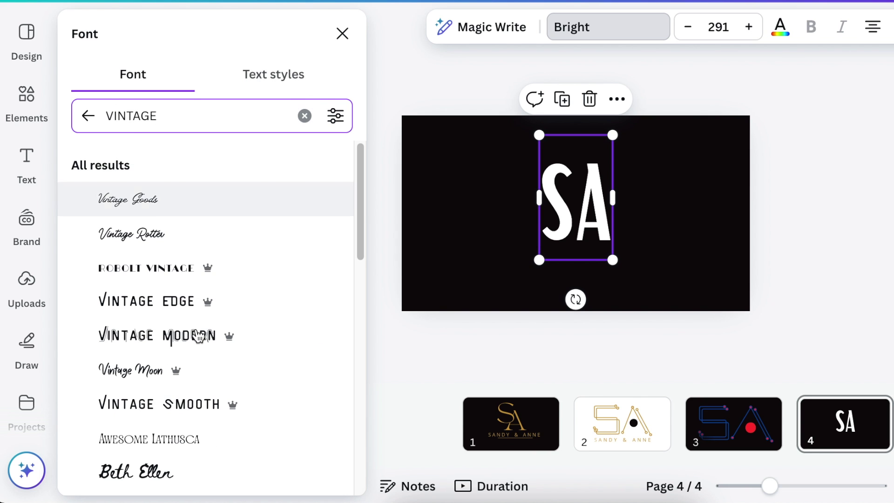
click(197, 335)
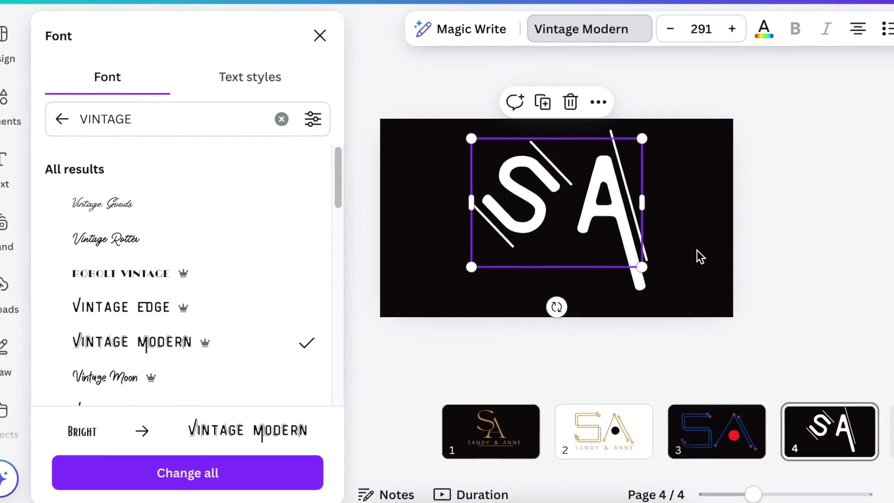
- Colour the SA gold and paste page 2's SANDY & ANNE tagline beneath it on page 4
click(746, 41)
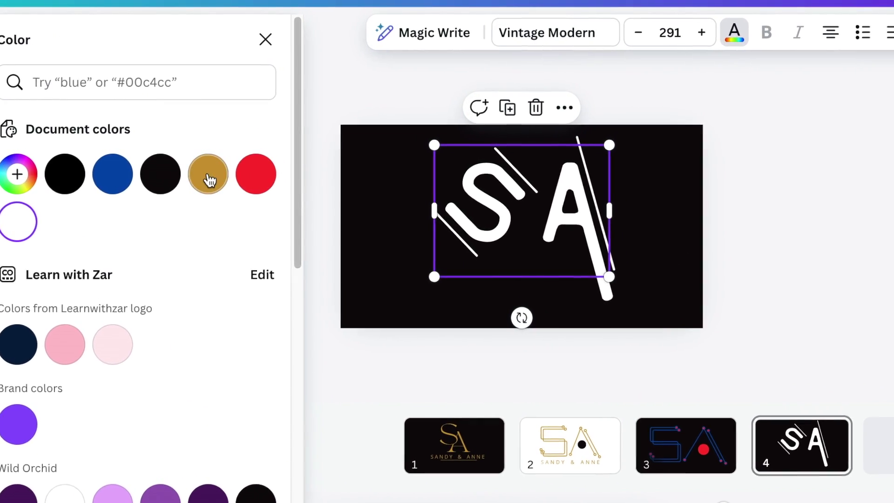
click(218, 176)
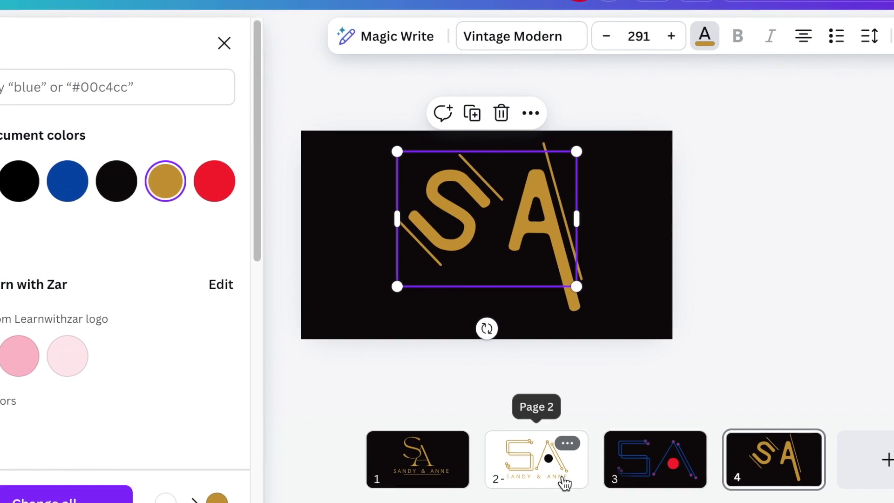
click(568, 475)
click(510, 304)
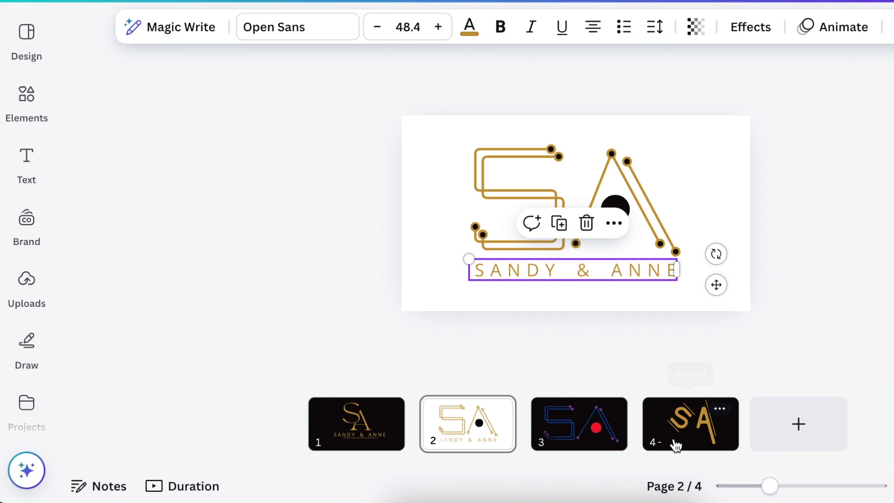
click(676, 442)
click(544, 283)
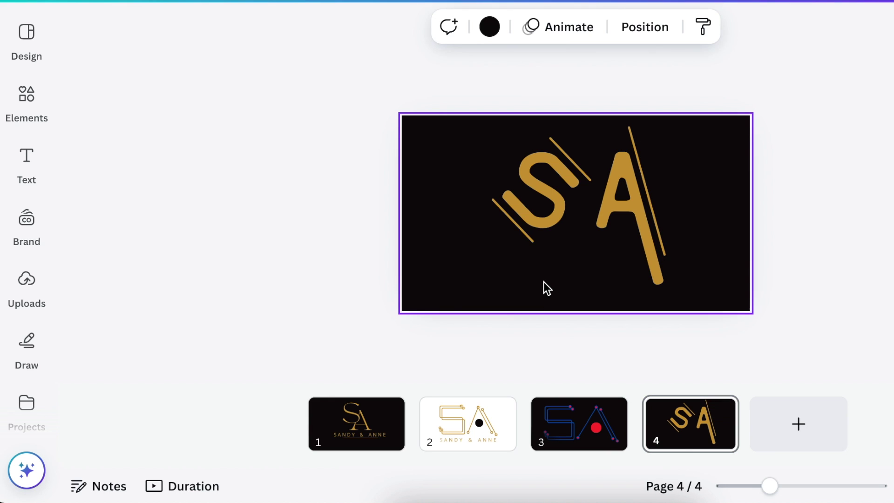
key(ctrl+v)
drag(597, 276, 560, 279)
- Set the tagline's letter spacing to 39 and move it up under the SA letters
click(655, 26)
drag(624, 96, 595, 95)
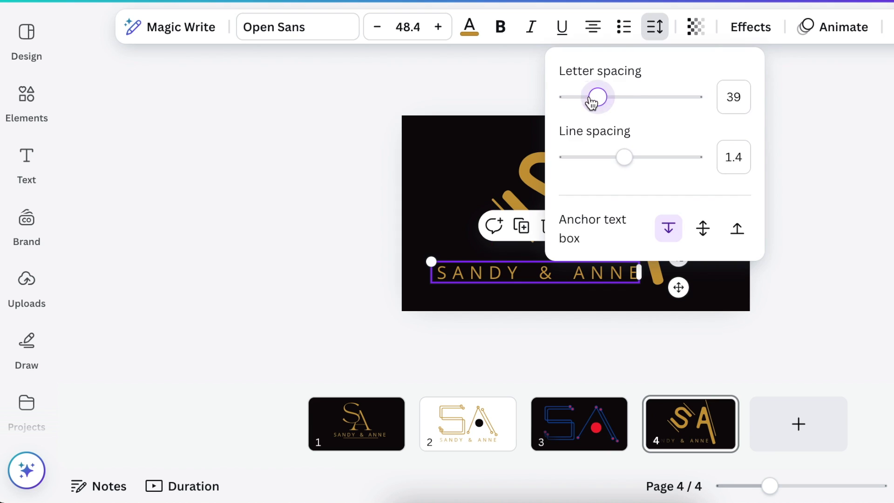
click(441, 209)
drag(504, 273, 531, 253)
click(711, 285)
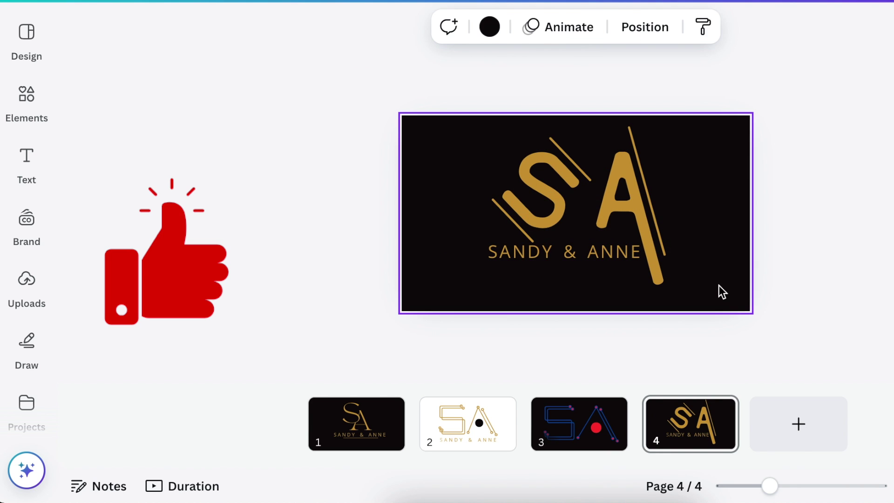
- Centre the gold underline beneath the tagline, nudge it down and adjust its thickness
drag(578, 301, 591, 306)
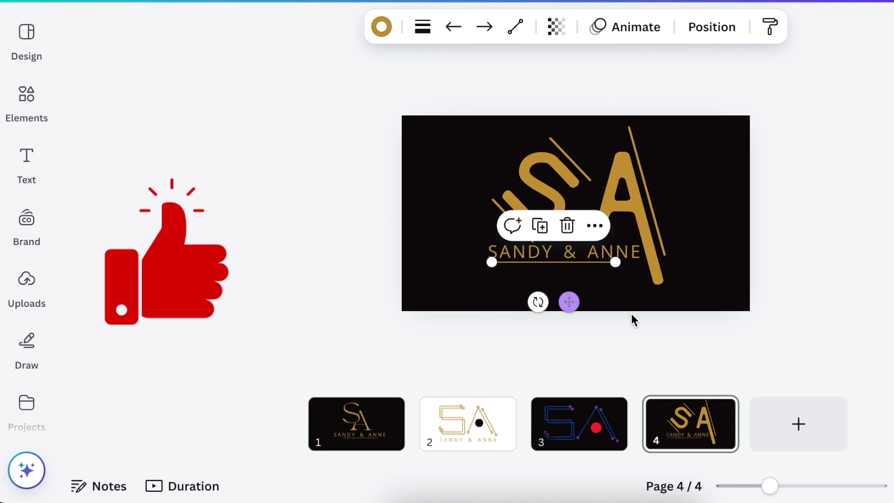
key(shift+Down)
key(shift+Down)
key(shift+Down)
key(shift+Down)
click(422, 27)
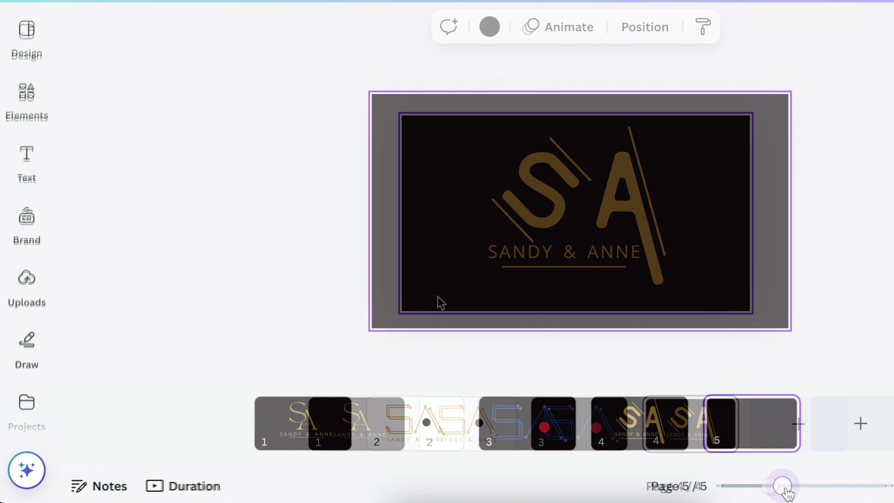
drag(782, 484, 787, 486)
click(27, 91)
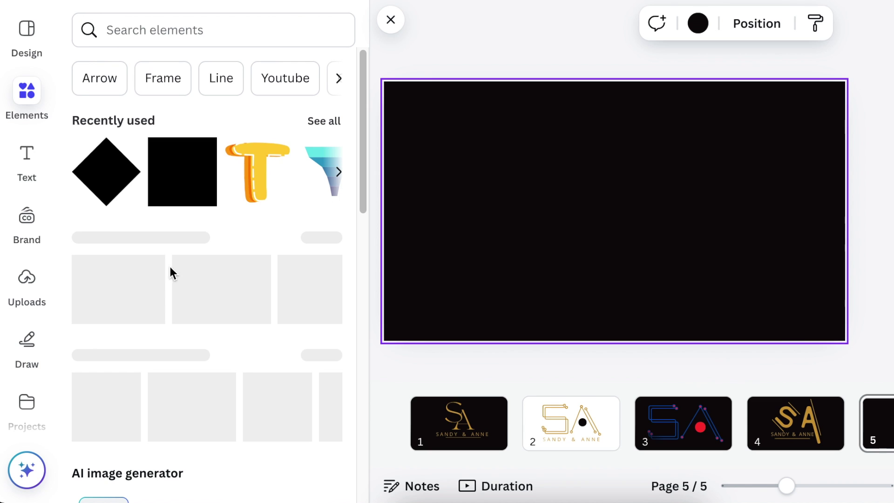
- Add a diamond, enlarge it, fill it gold and narrow it into a tall rhombus
click(110, 178)
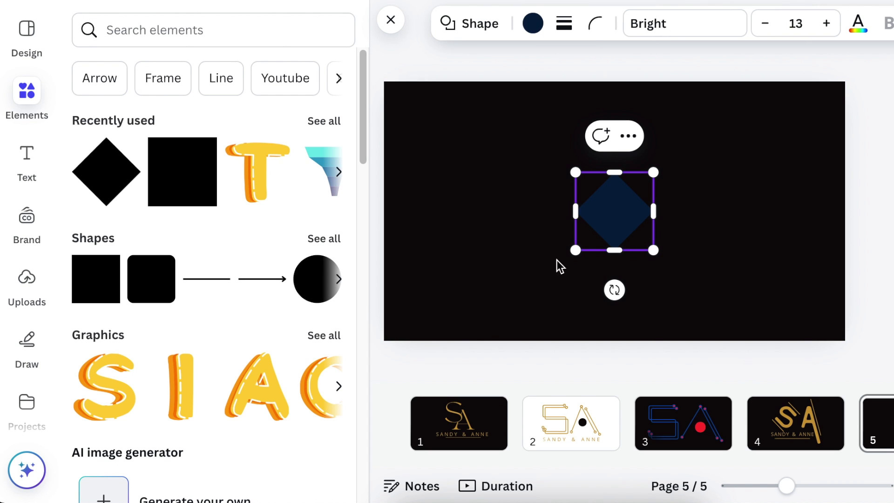
drag(576, 251, 550, 275)
click(533, 23)
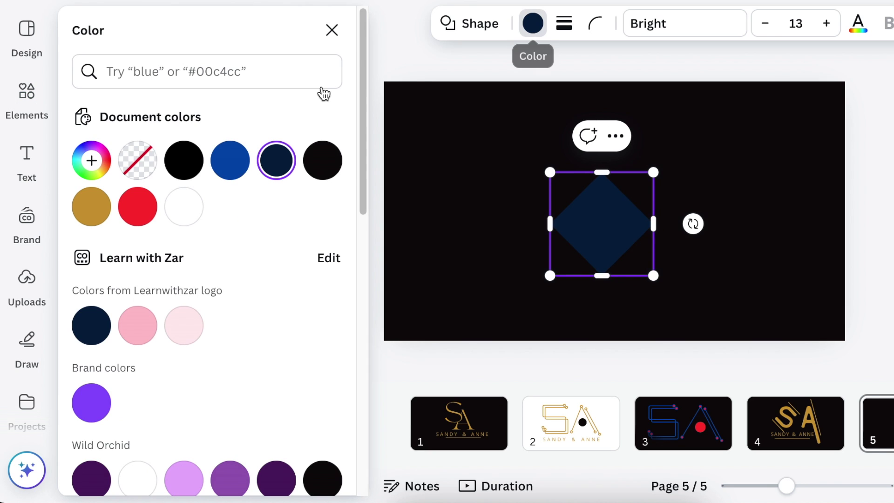
click(91, 207)
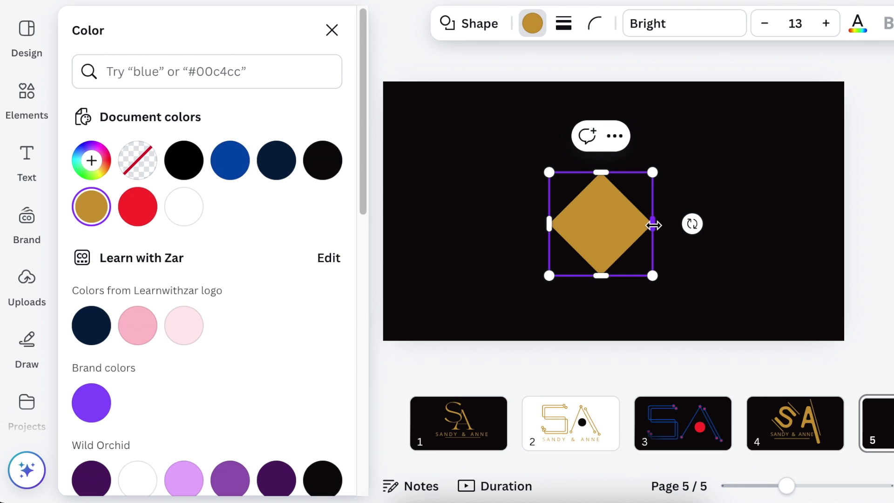
drag(653, 225, 622, 224)
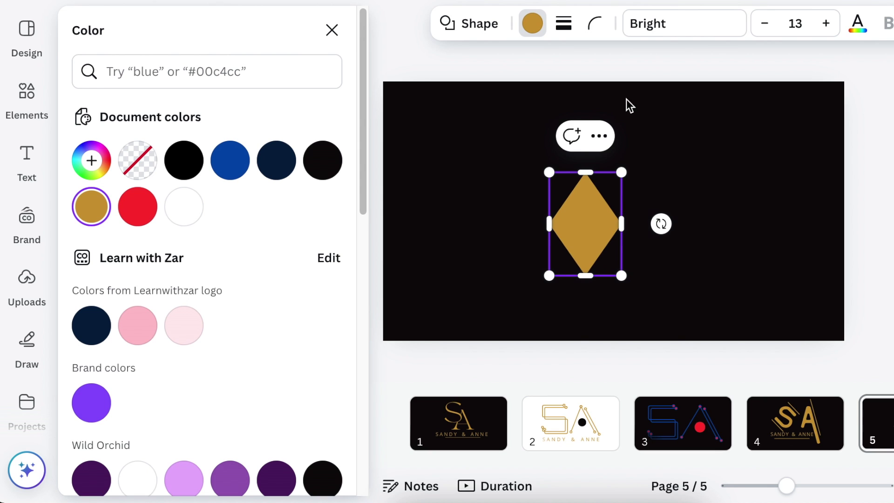
- Duplicate the gold diamond, make the copy black and place it just below the gold one
key(Escape)
click(587, 231)
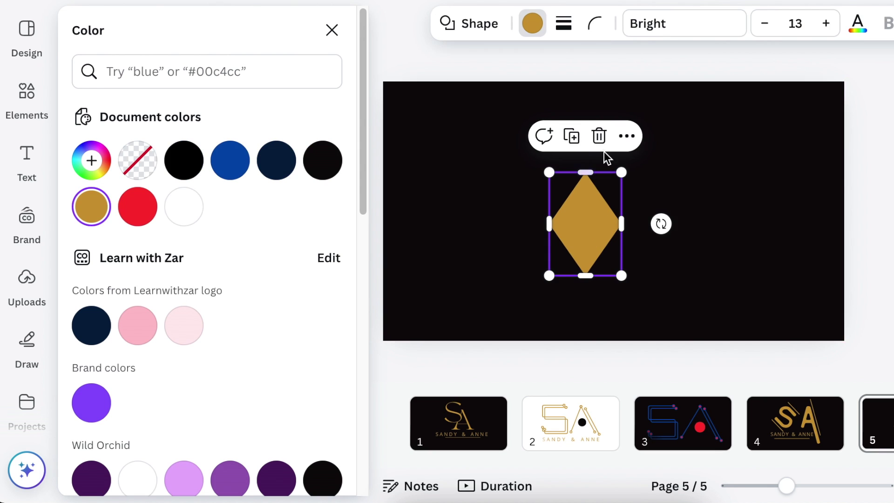
click(571, 136)
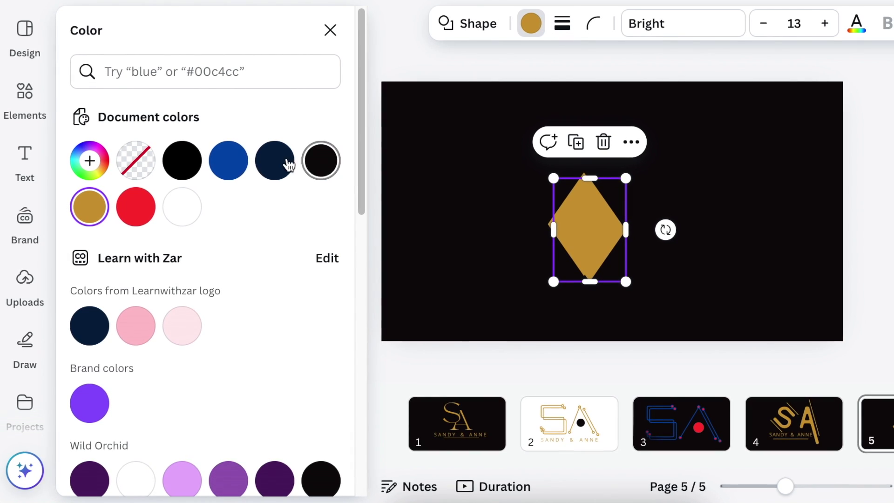
click(177, 169)
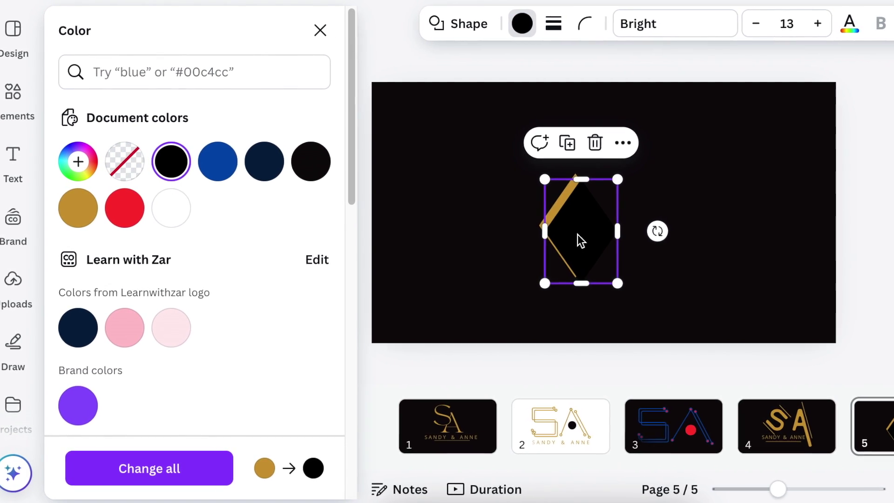
drag(578, 234, 566, 240)
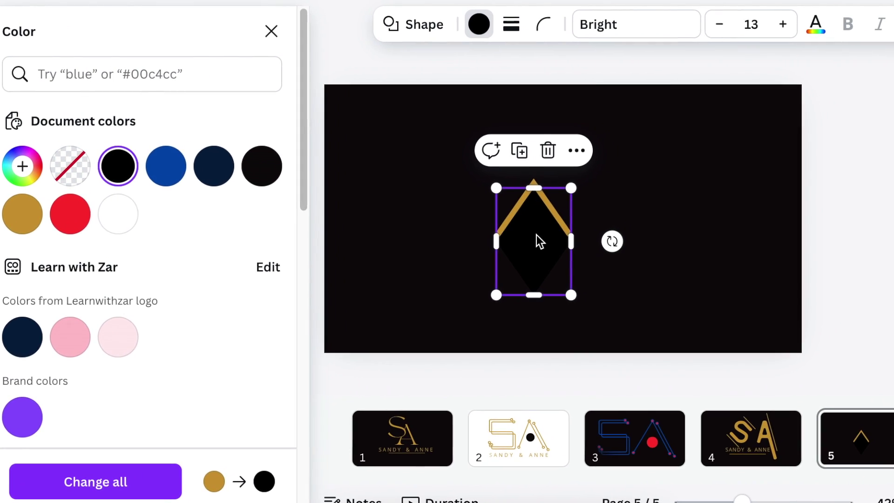
- Widen and raise the black diamond until only a thin gold edge shows along the peak
click(541, 288)
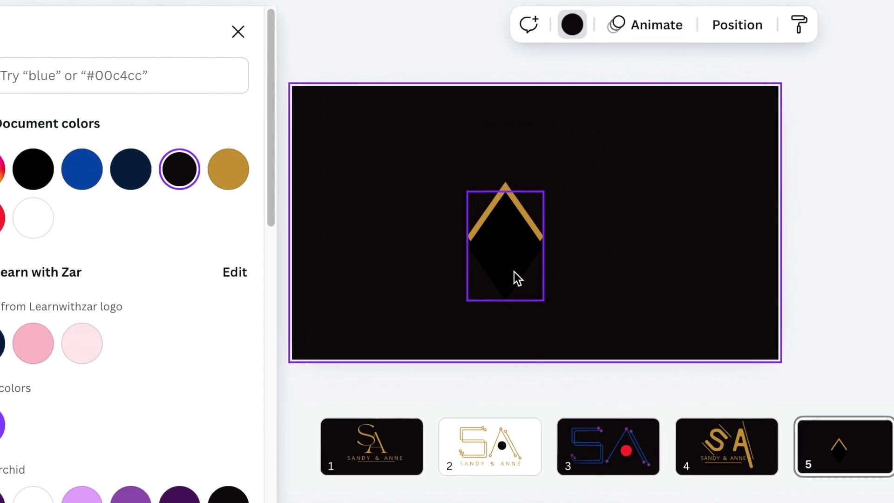
click(529, 275)
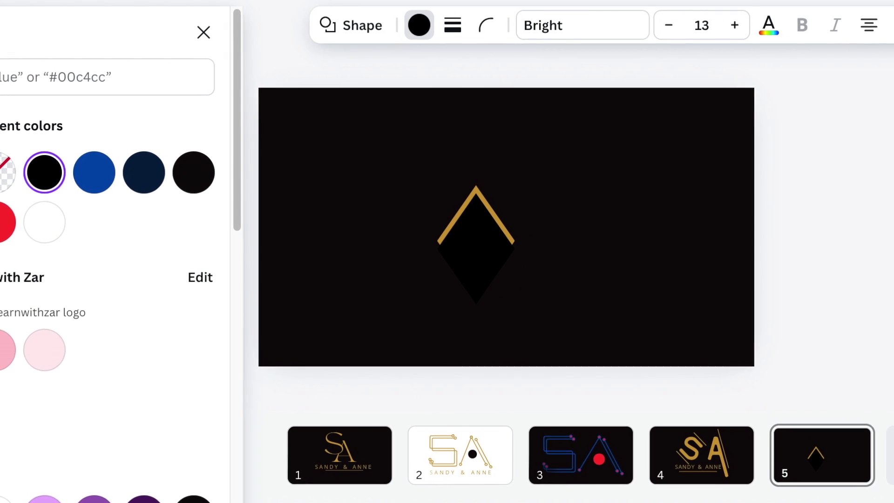
click(461, 251)
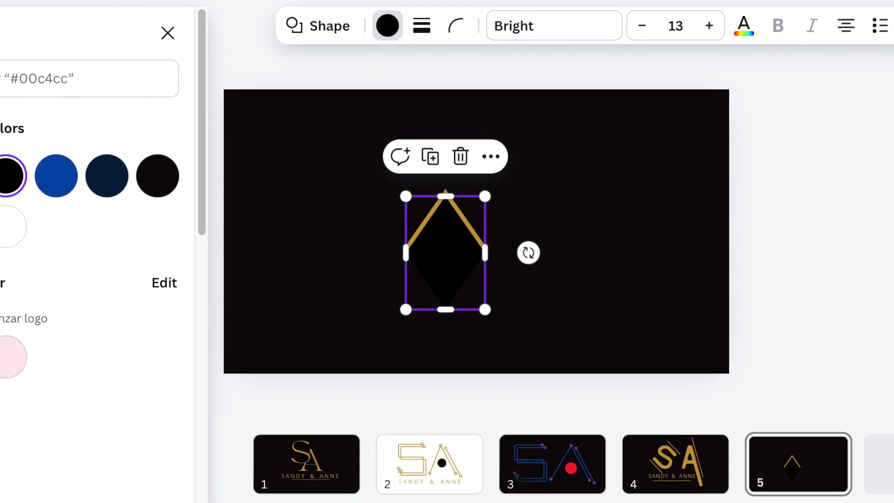
scroll(629, 280, up, 5)
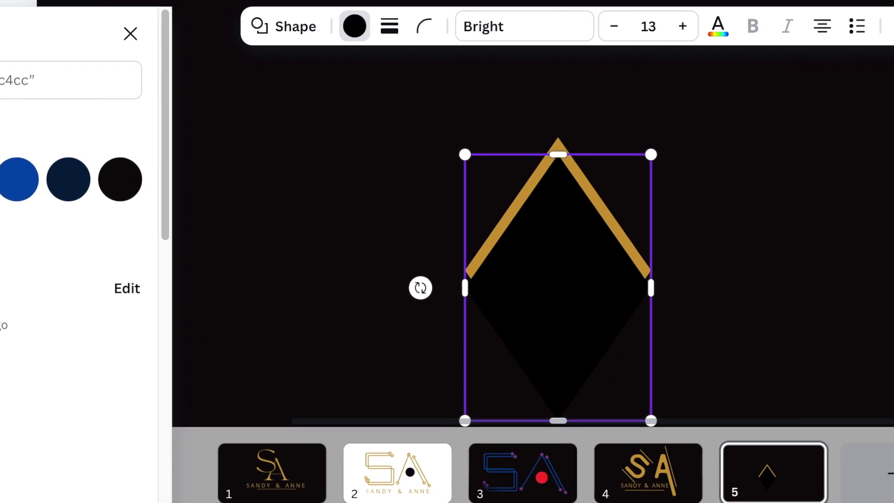
drag(627, 295, 621, 301)
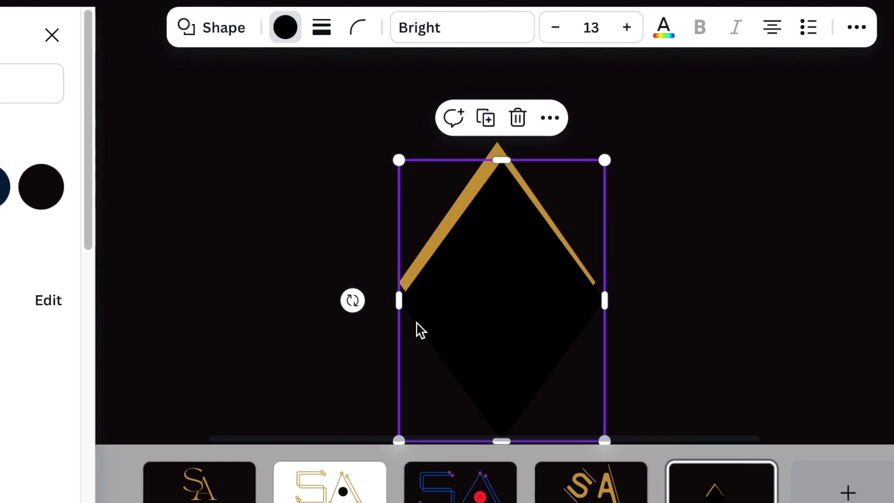
drag(371, 314, 305, 323)
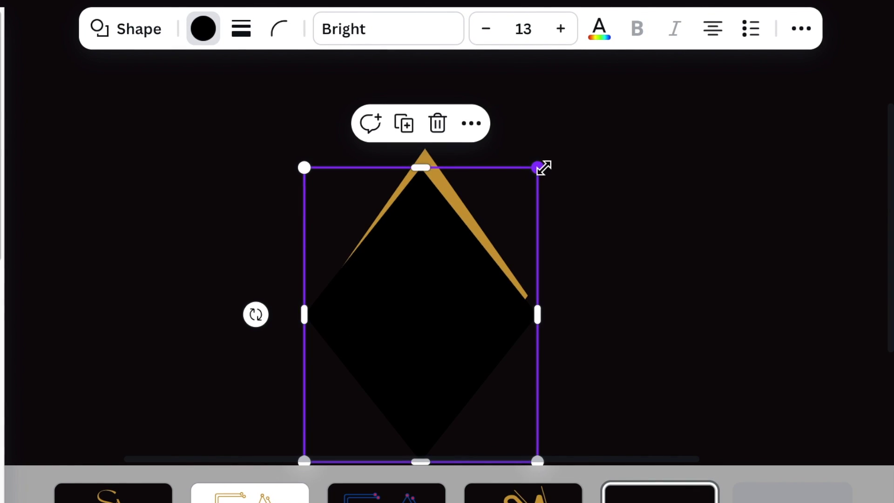
drag(540, 167, 544, 160)
drag(423, 158, 422, 155)
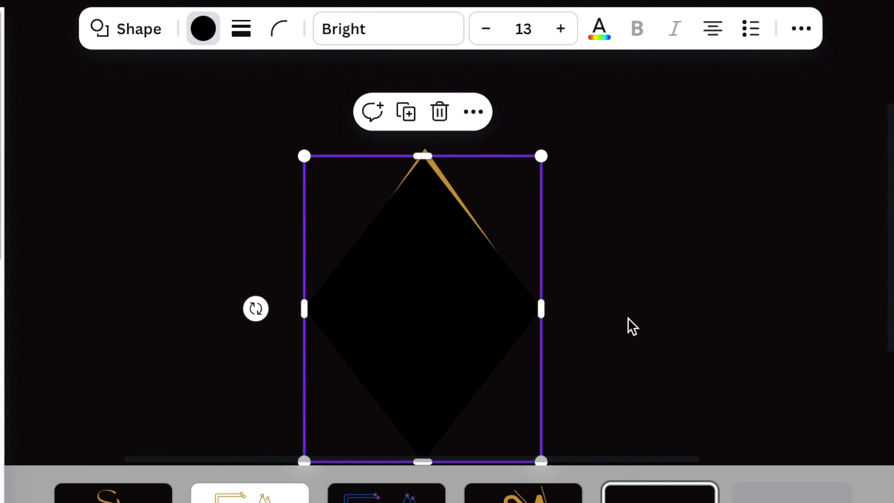
drag(304, 310, 305, 307)
click(660, 301)
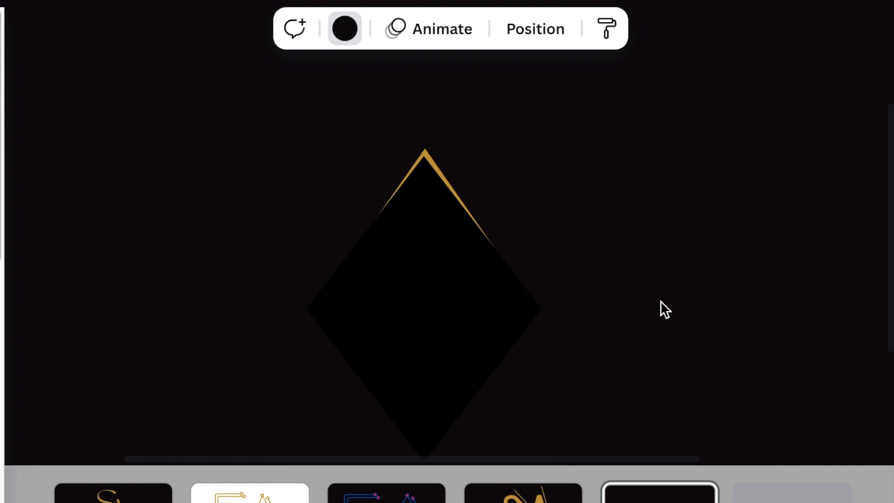
- Group the black diamond with its gold edge
click(407, 252)
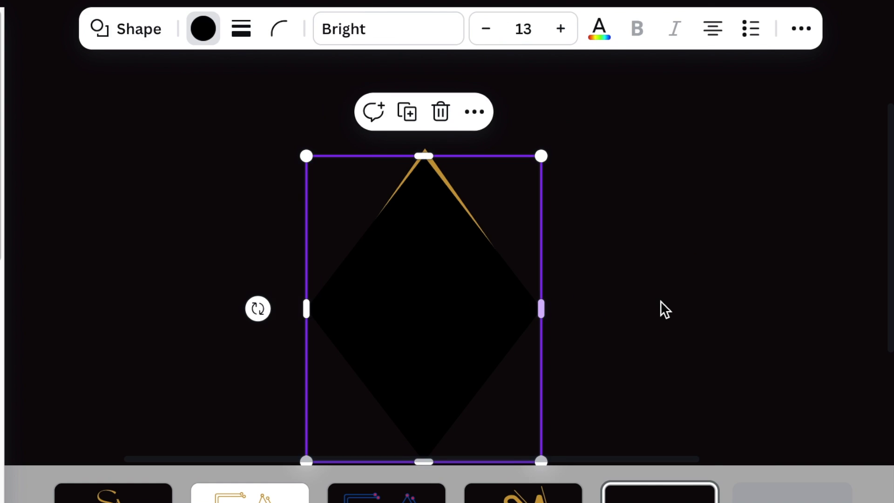
click(660, 301)
drag(694, 164, 406, 247)
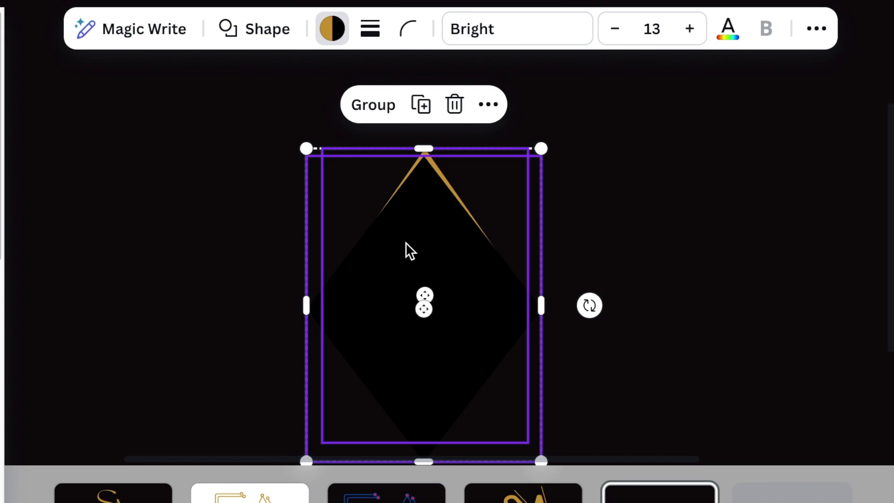
click(375, 106)
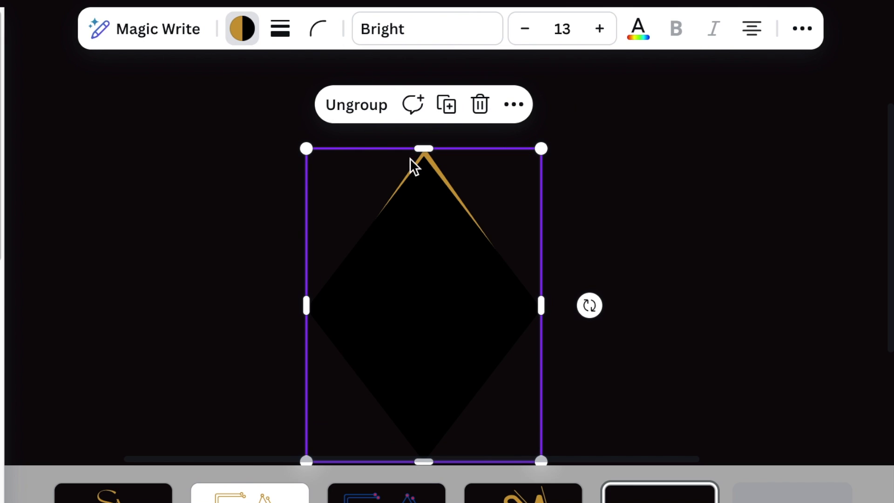
- Add three downward-offset copies of the group to form a four-chevron stack
click(446, 112)
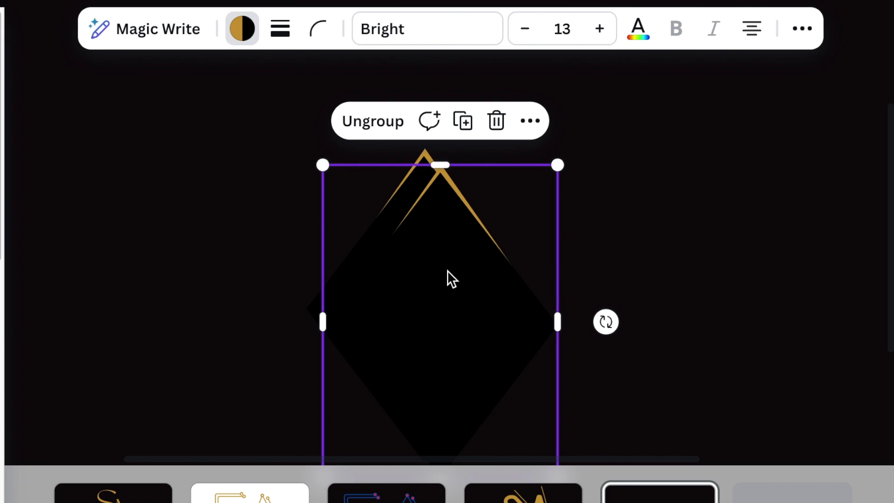
drag(451, 279, 436, 274)
click(448, 122)
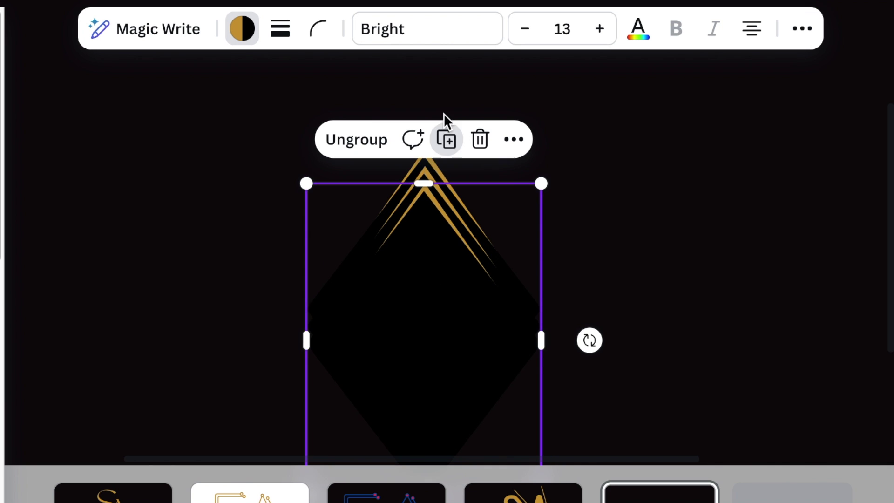
click(450, 140)
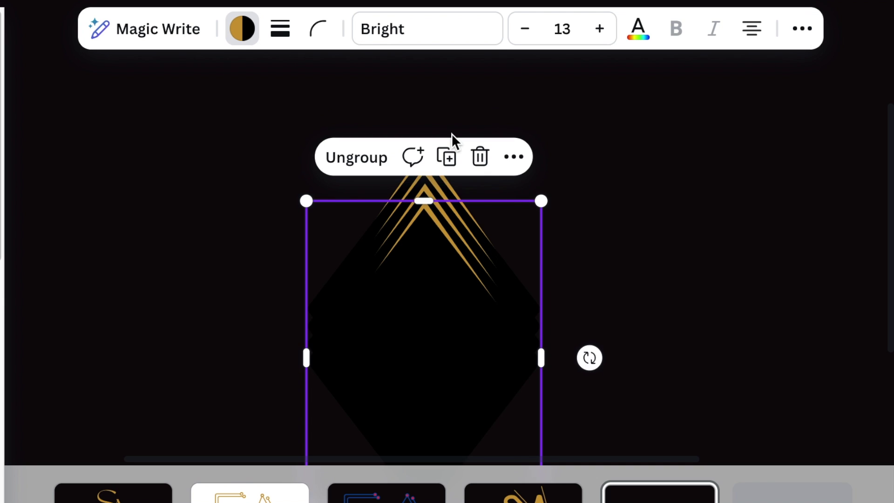
click(639, 234)
drag(641, 181, 396, 276)
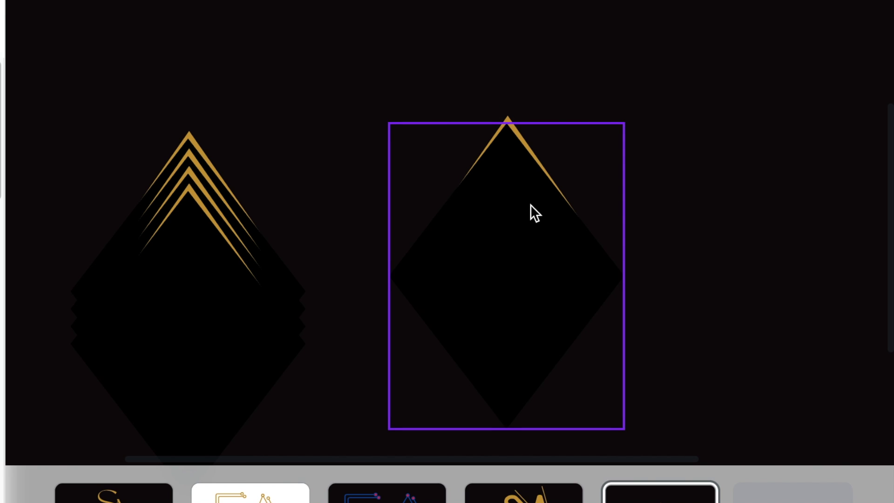
click(530, 205)
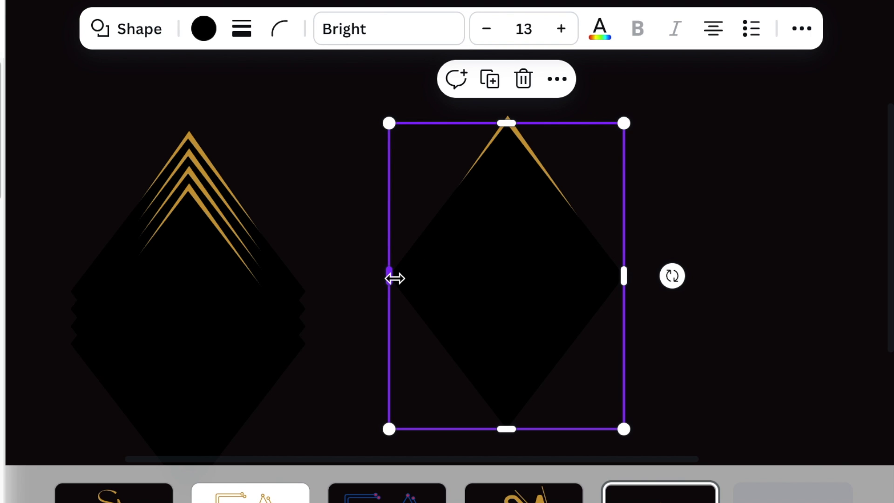
- Narrow the right diamond from both sides and centre the black diamond over its gold lines
drag(395, 279, 399, 280)
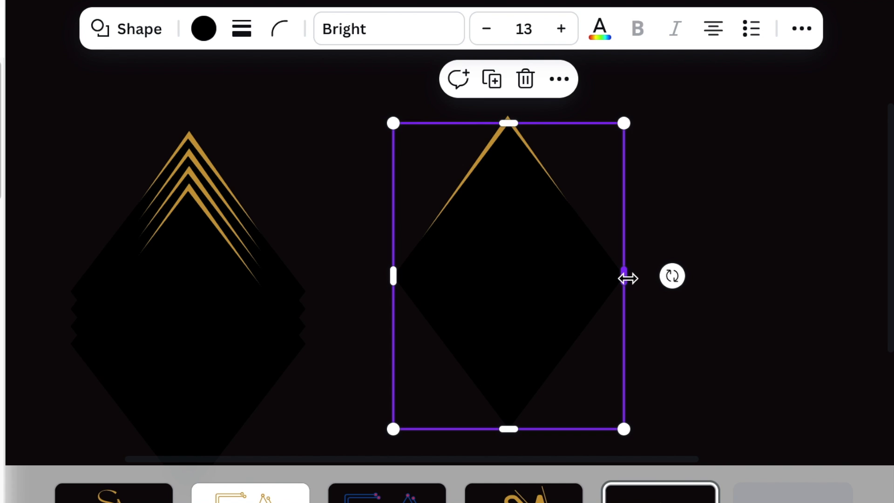
drag(628, 279, 627, 278)
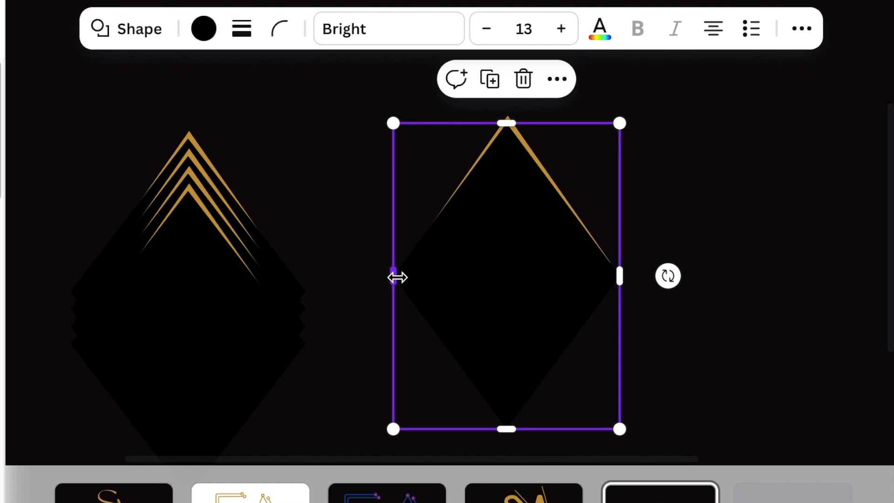
drag(393, 277, 398, 278)
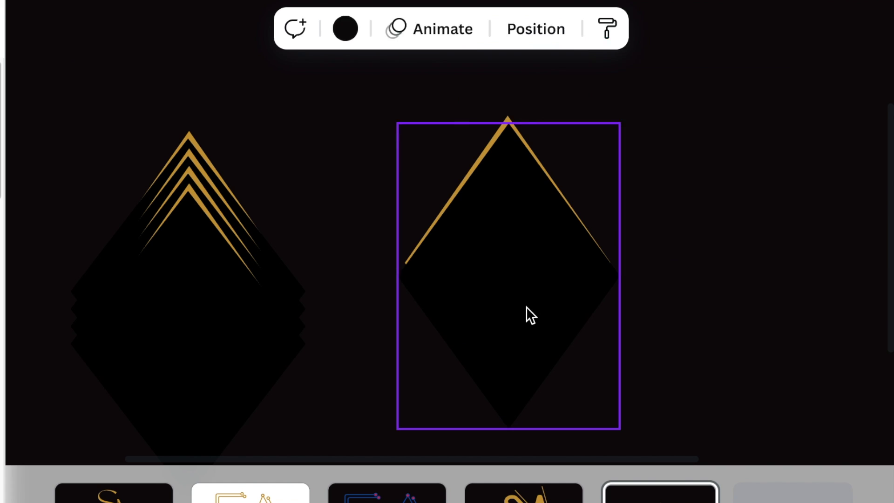
drag(529, 315, 538, 327)
- Group the narrow diamond with its gold lines, adjusting its width and regrouping
drag(687, 347, 463, 183)
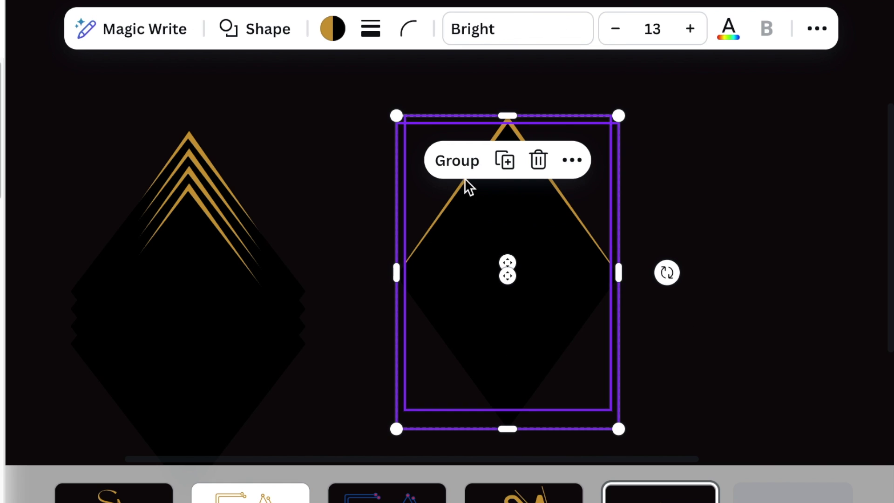
key(ctrl+g)
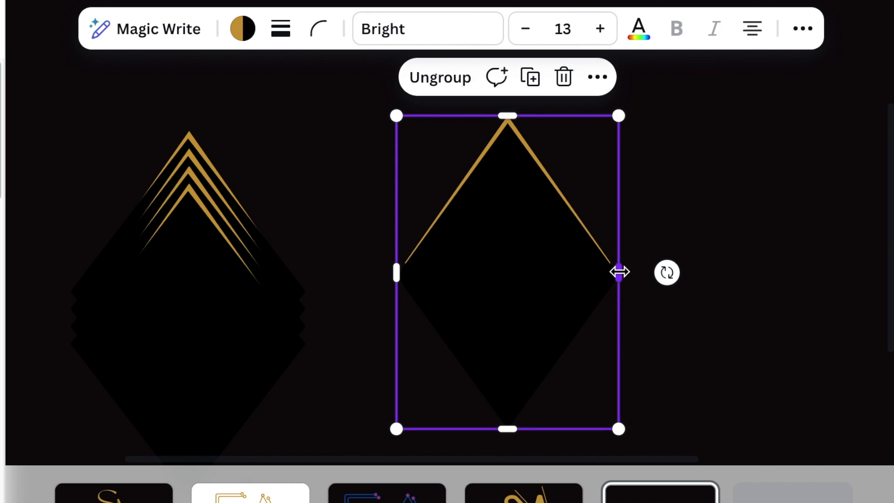
drag(618, 272, 559, 272)
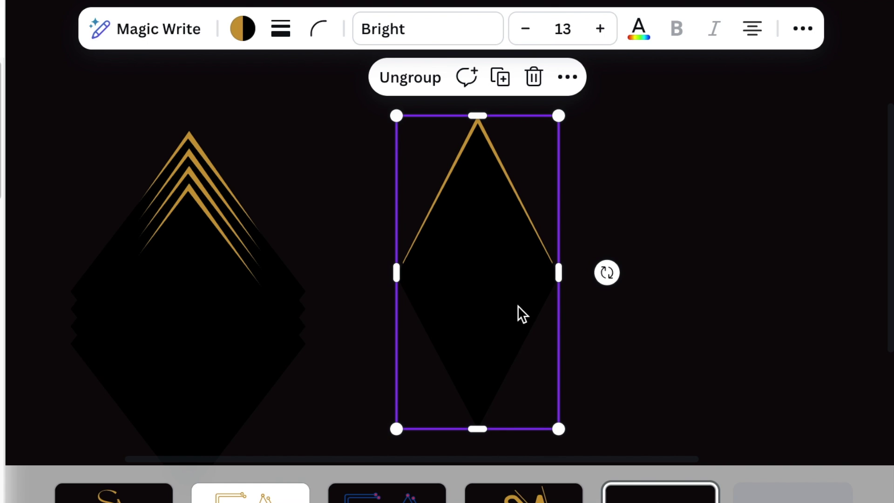
click(421, 82)
click(669, 181)
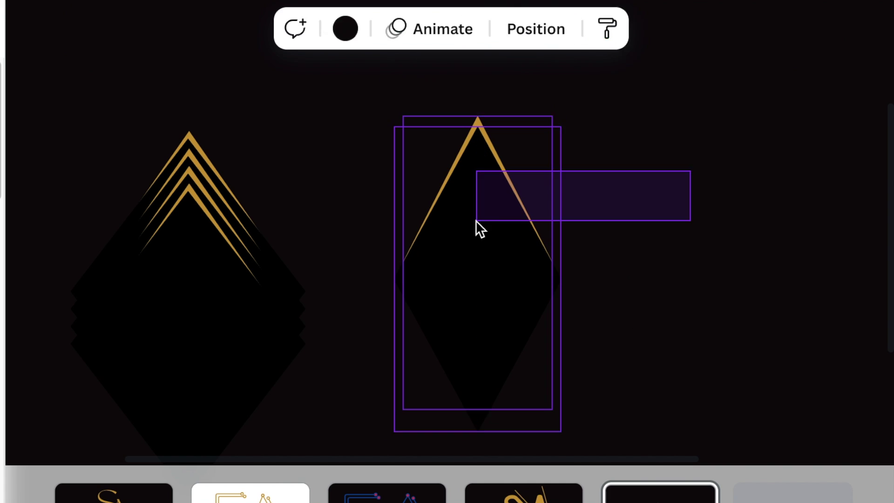
drag(669, 182, 427, 99)
click(427, 79)
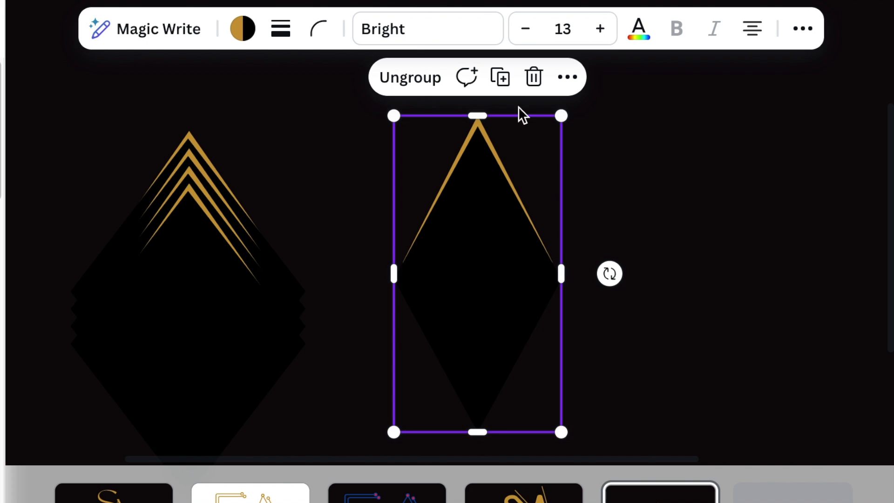
- Stack three offset copies of the narrow diamond and group all four chevrons
click(501, 77)
drag(477, 246, 465, 244)
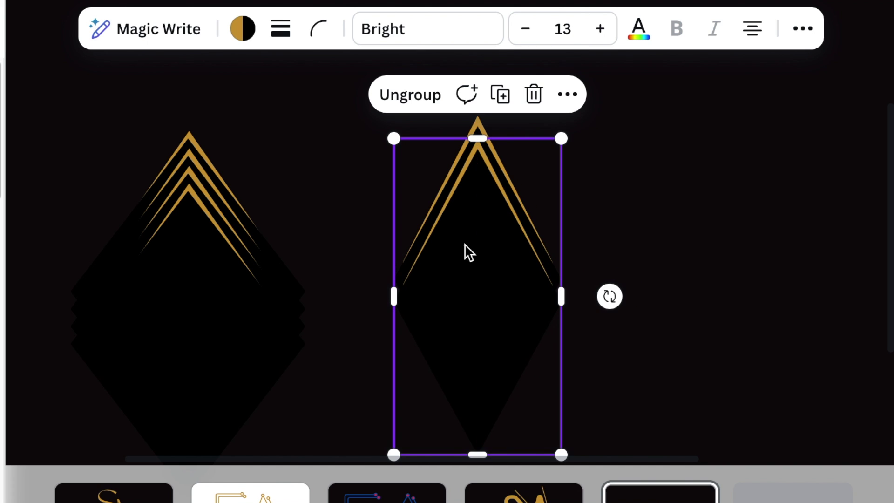
click(499, 94)
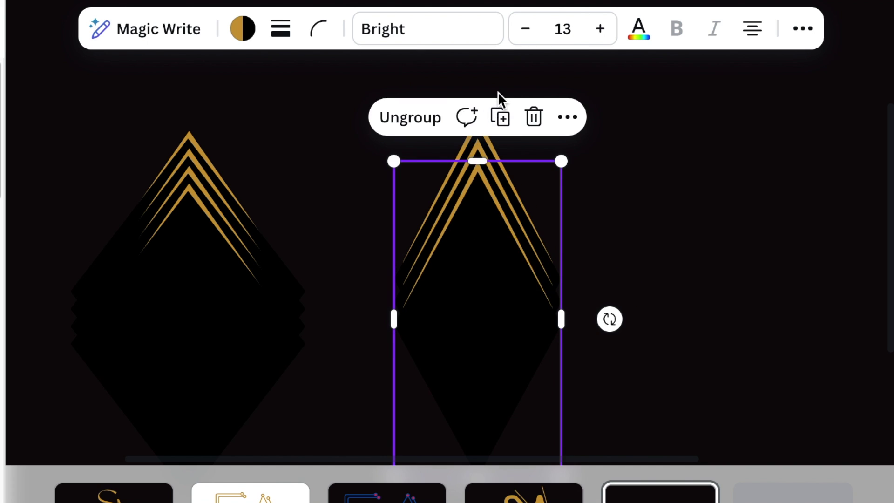
click(499, 116)
shift+click(459, 244)
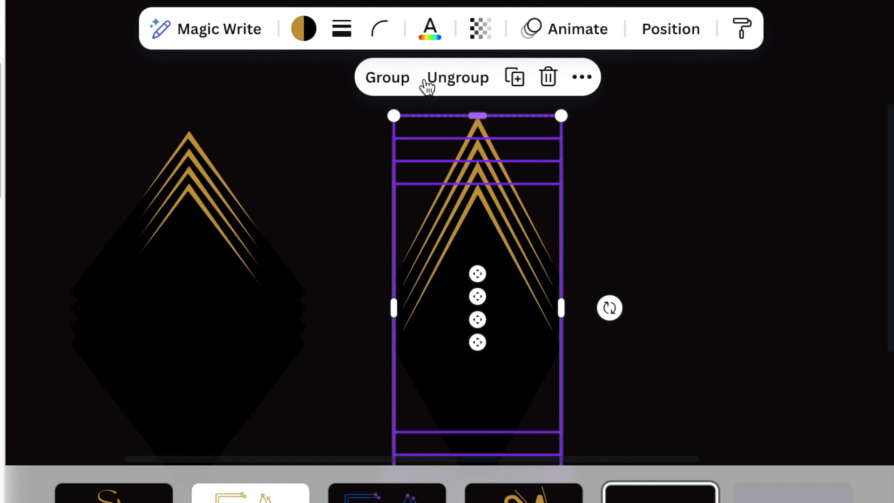
click(403, 83)
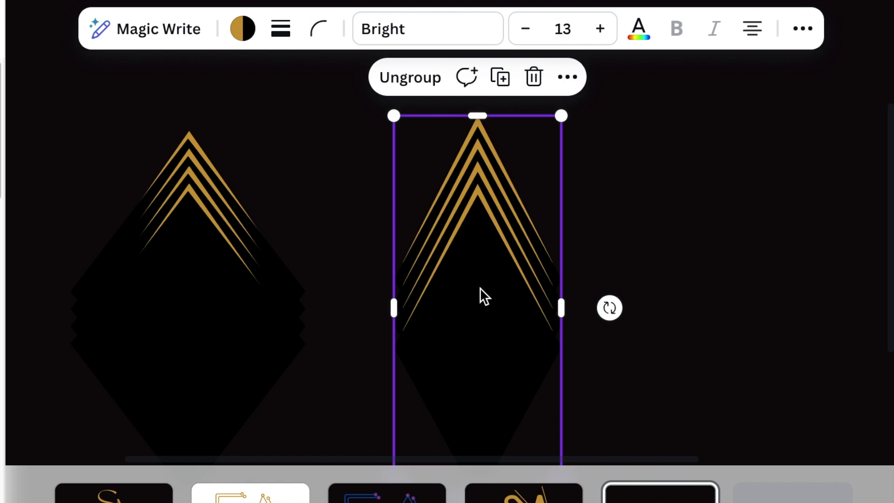
- Move the narrow stack up and right and the left stack up and left
drag(485, 296, 585, 270)
click(193, 289)
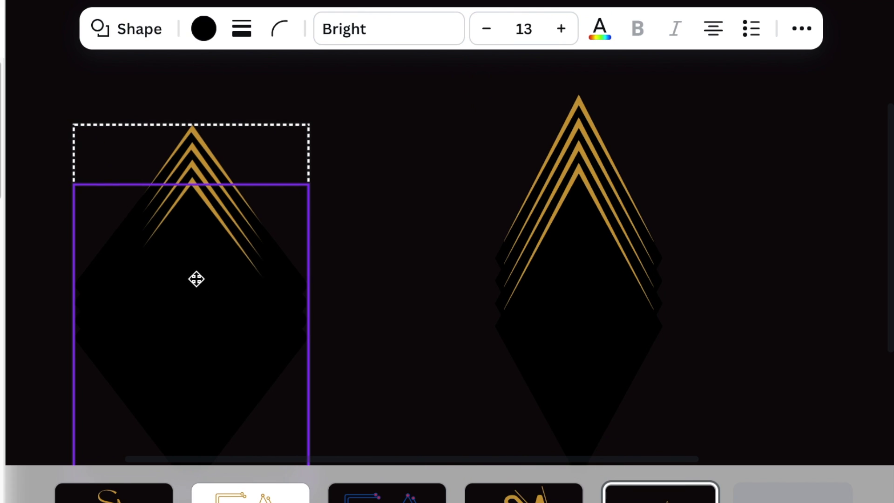
drag(196, 278, 180, 248)
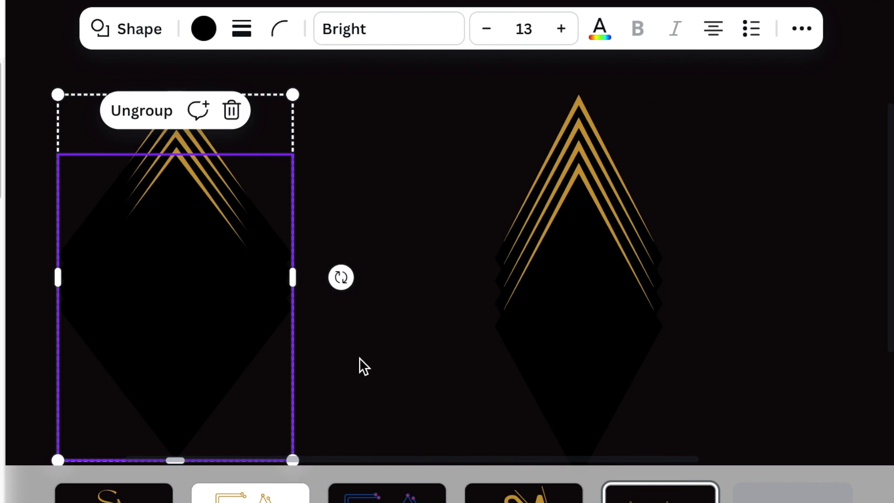
click(359, 358)
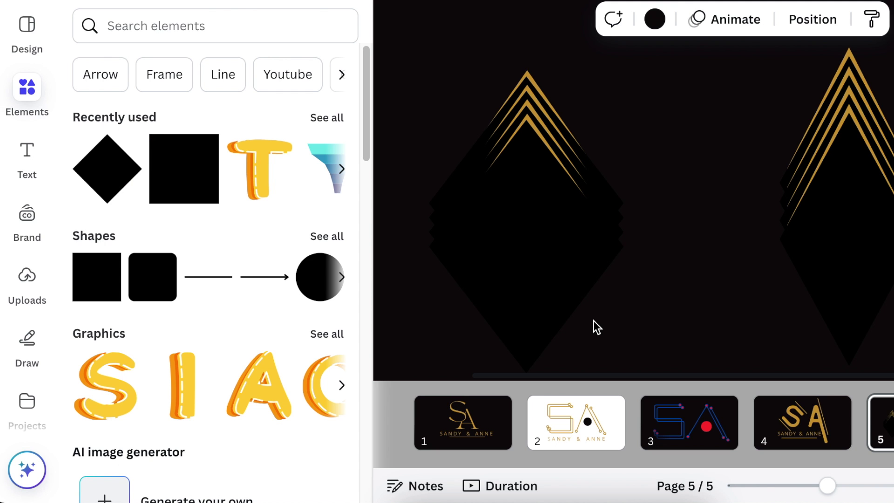
- Add a white S text box onto the left diamond and enlarge it
key(t)
drag(663, 281, 654, 317)
text(S)
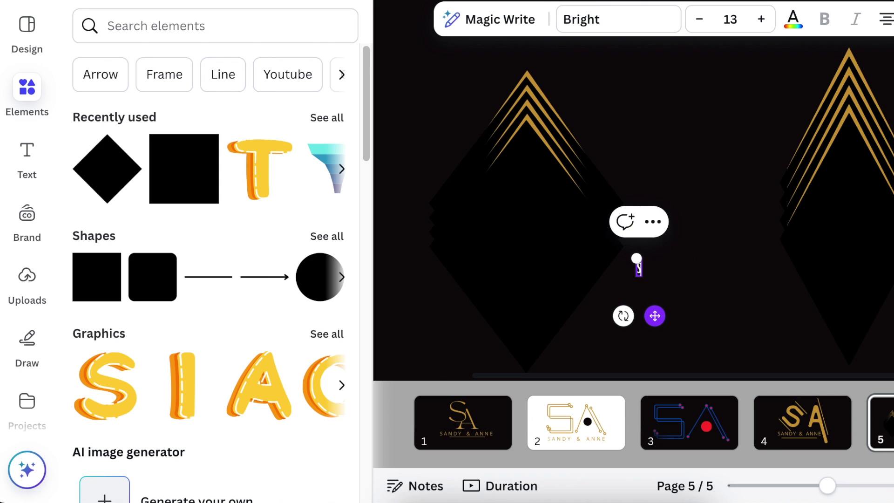
drag(637, 257, 483, 240)
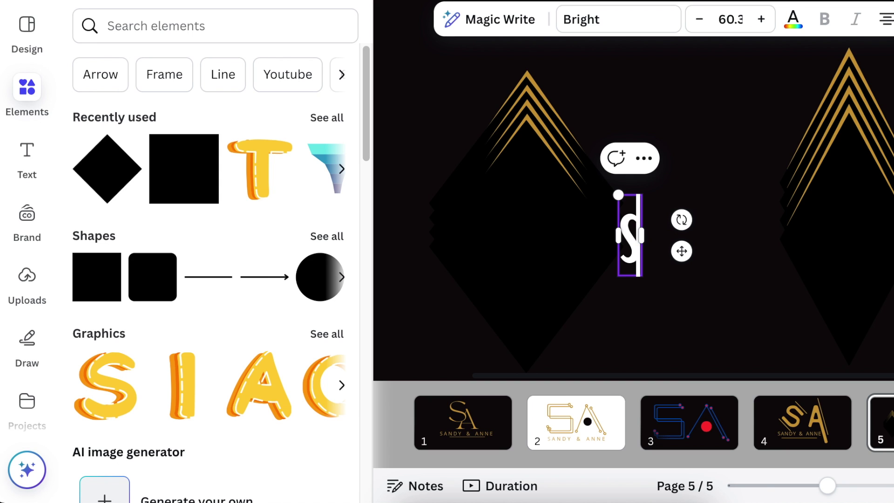
- Search 'ARCHITYPE' and apply the Architype Bill font to the S
click(636, 22)
click(177, 110)
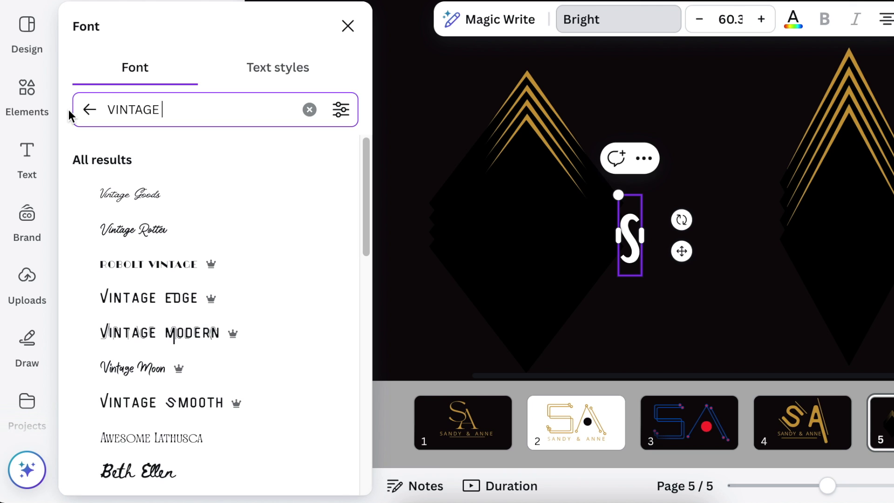
key(ctrl+a)
text(ARCHI)
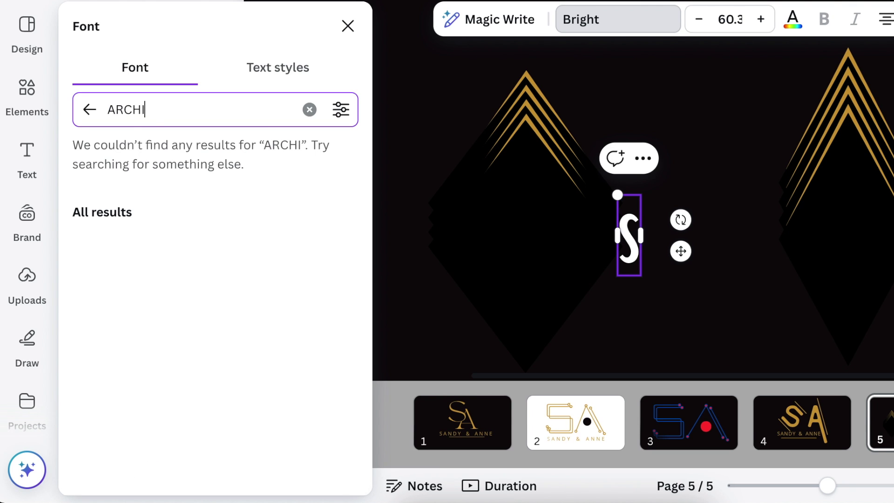
text(TYPE)
click(140, 335)
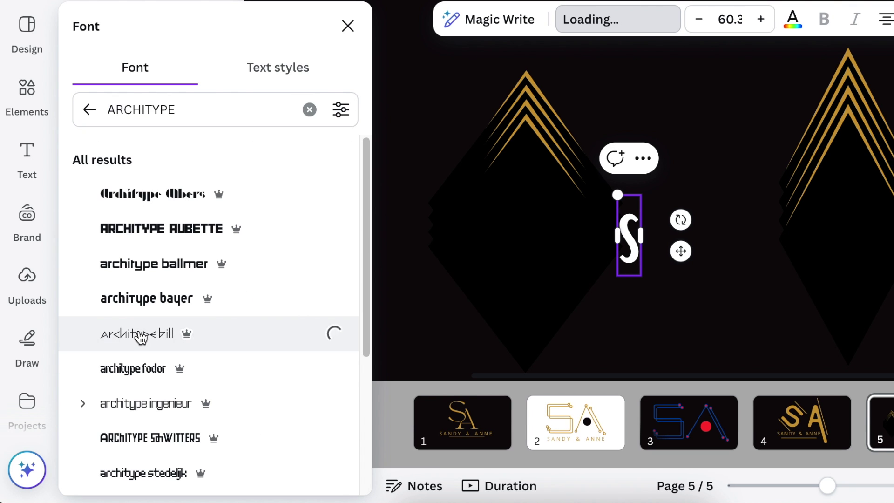
click(619, 309)
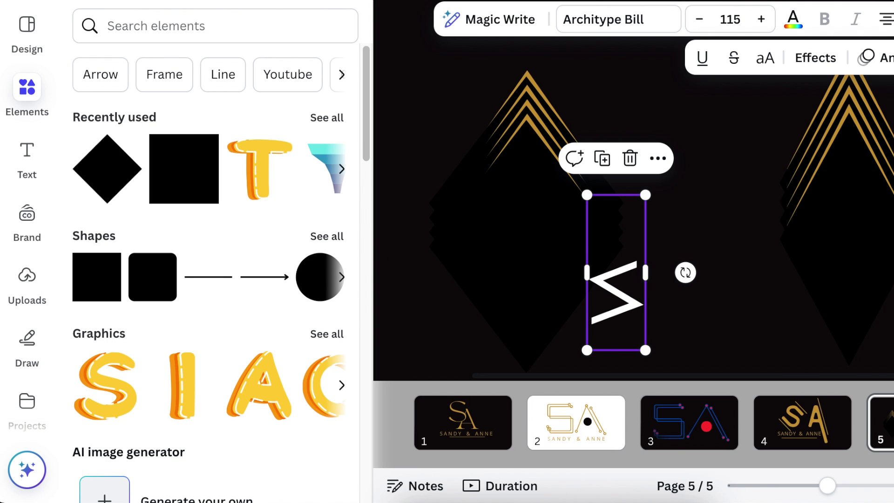
- Give the S a gold Outline effect with thickness reduced from 50 to 22
click(814, 64)
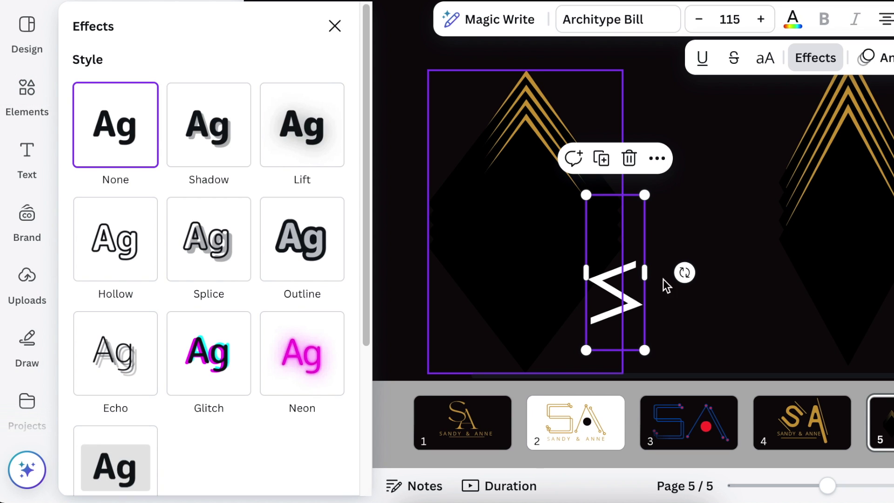
click(303, 245)
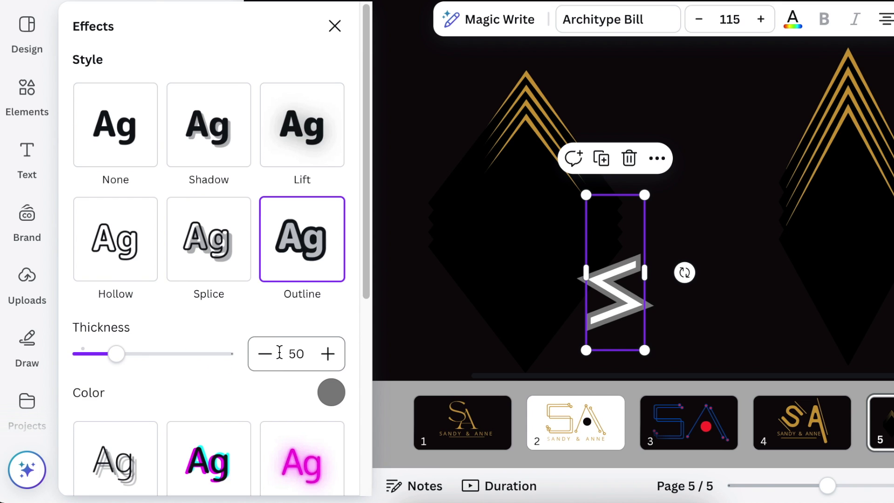
scroll(312, 363, down, 1)
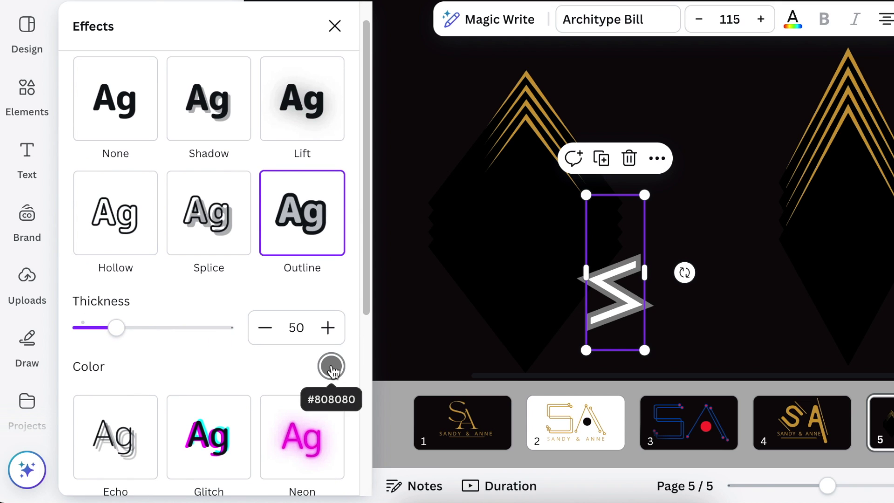
click(331, 367)
click(259, 196)
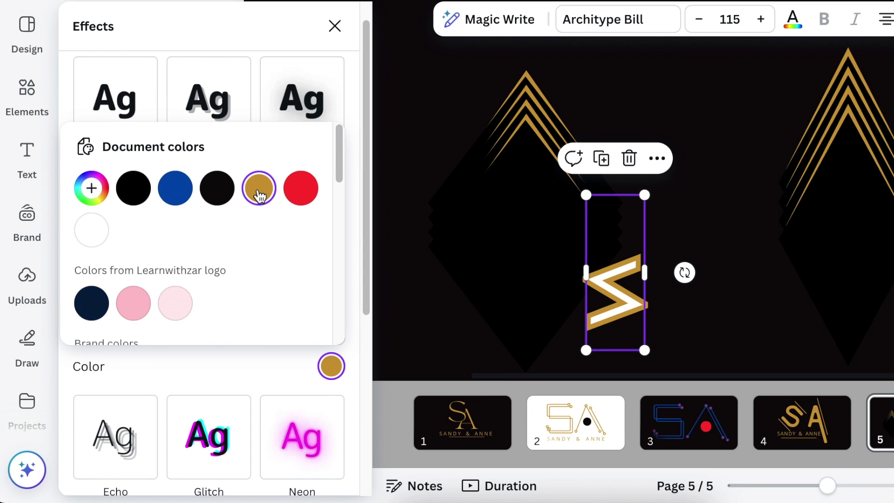
click(242, 375)
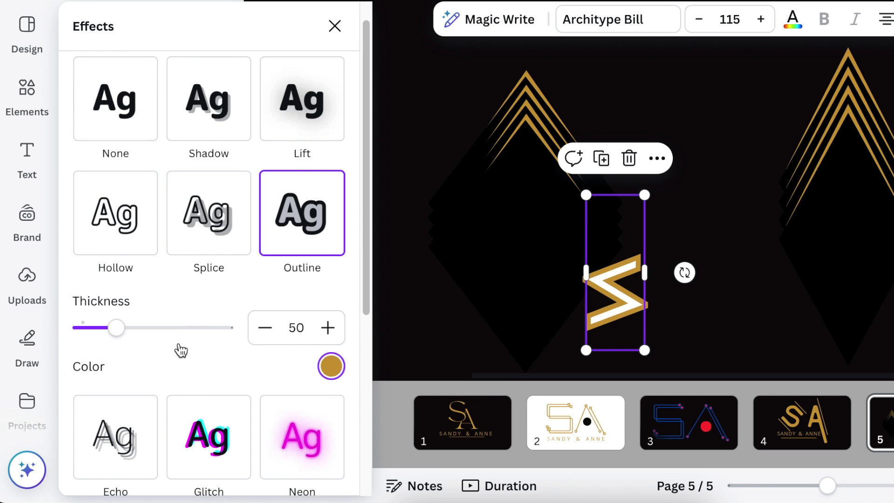
drag(116, 328, 96, 328)
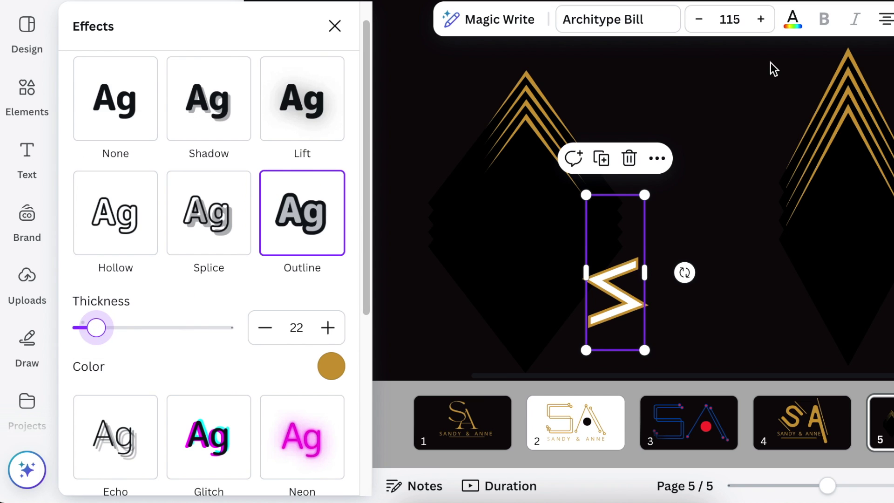
- Fill the S near-black and enlarge it to size 155, moving it up-right
click(792, 21)
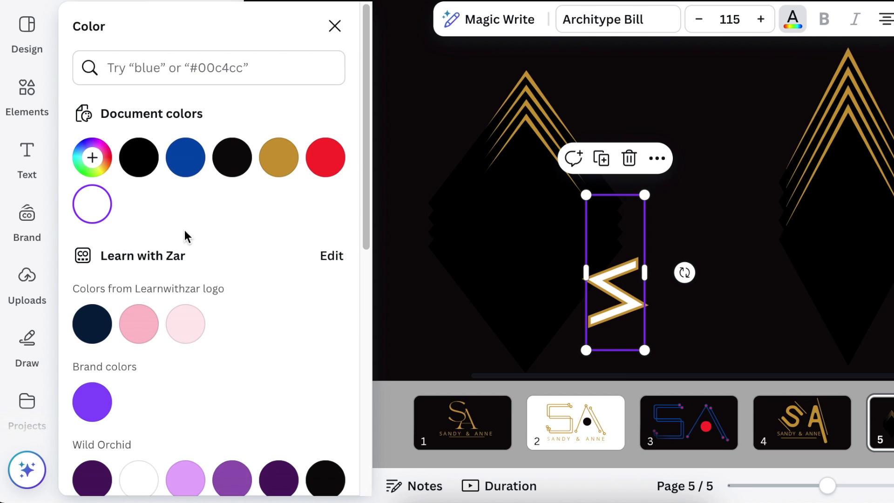
click(236, 162)
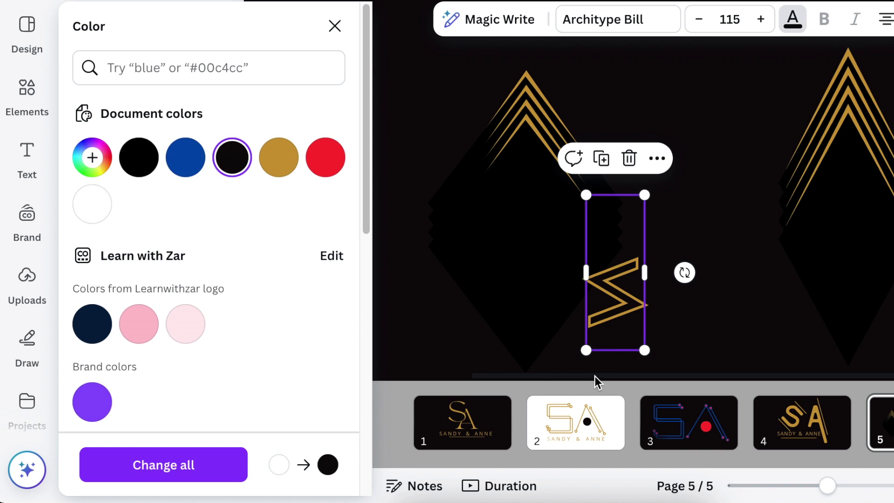
drag(586, 349, 548, 358)
drag(626, 331, 645, 313)
drag(665, 177, 693, 153)
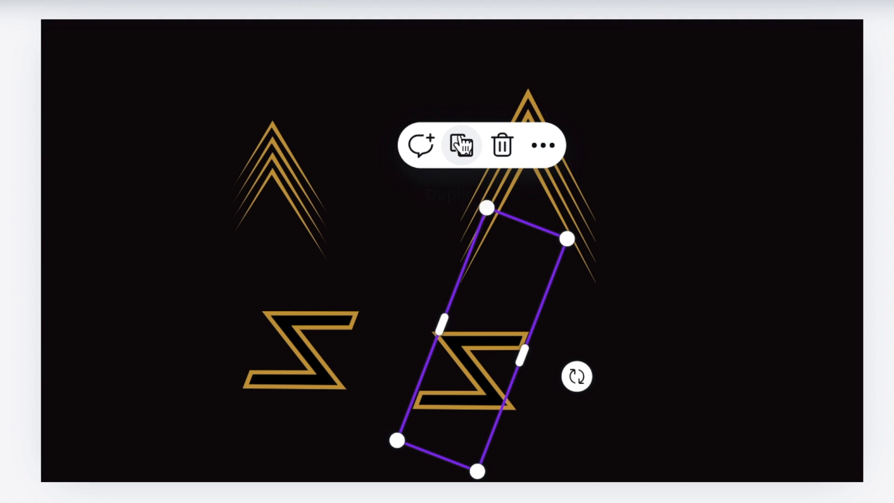
- Duplicate the outlined S and start editing the middle copy to retype it as A
click(461, 144)
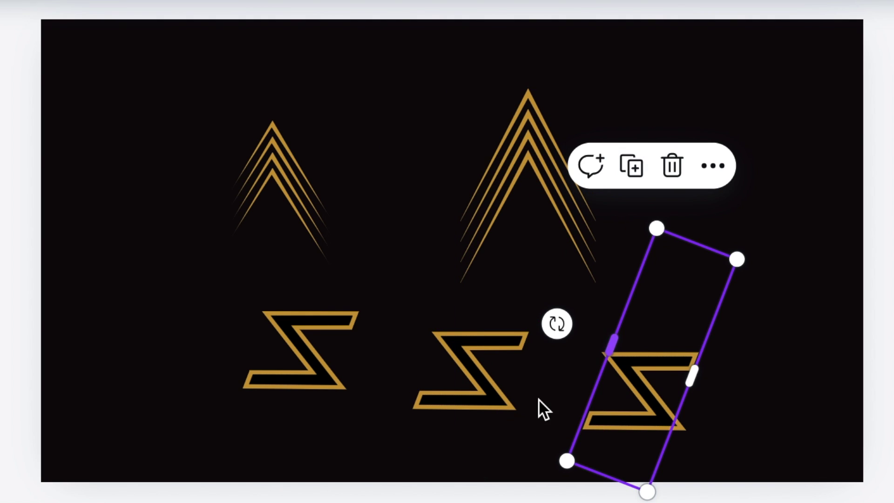
click(474, 391)
double_click(474, 391)
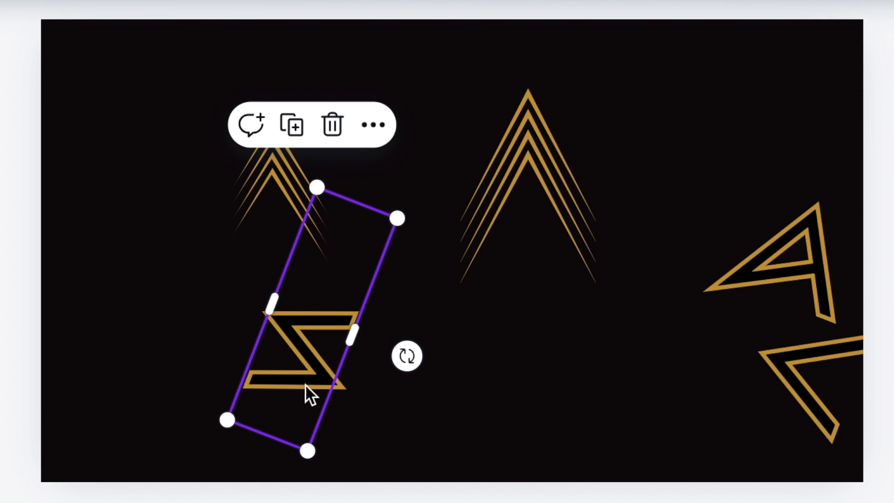
- Place the S by the centre chevrons, then duplicate the left chevron group and rotate it sideways
drag(300, 384, 500, 406)
click(266, 255)
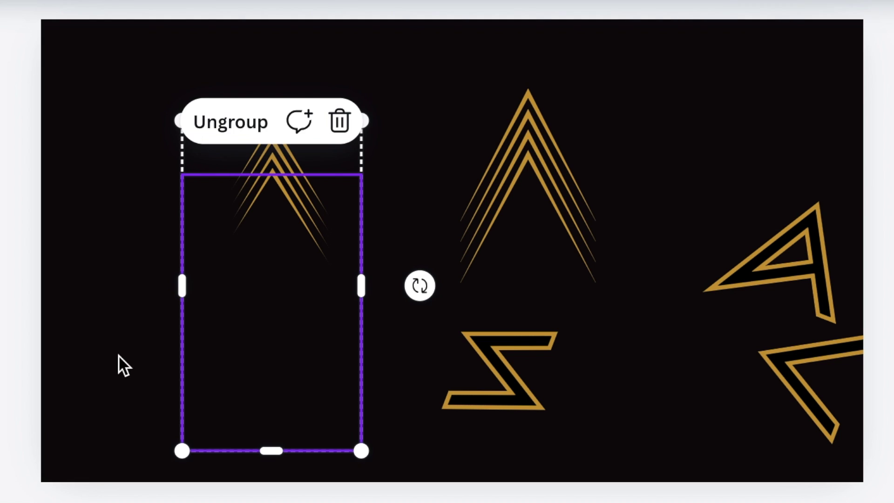
click(112, 344)
drag(112, 343, 276, 339)
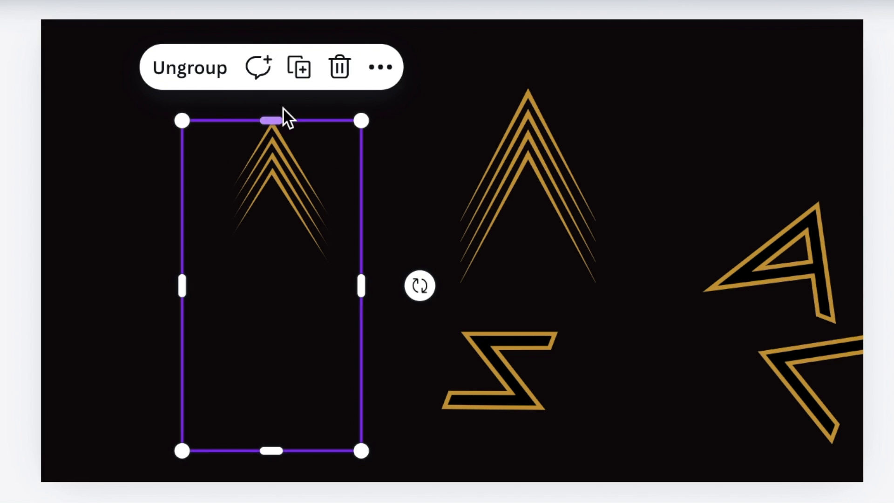
click(299, 69)
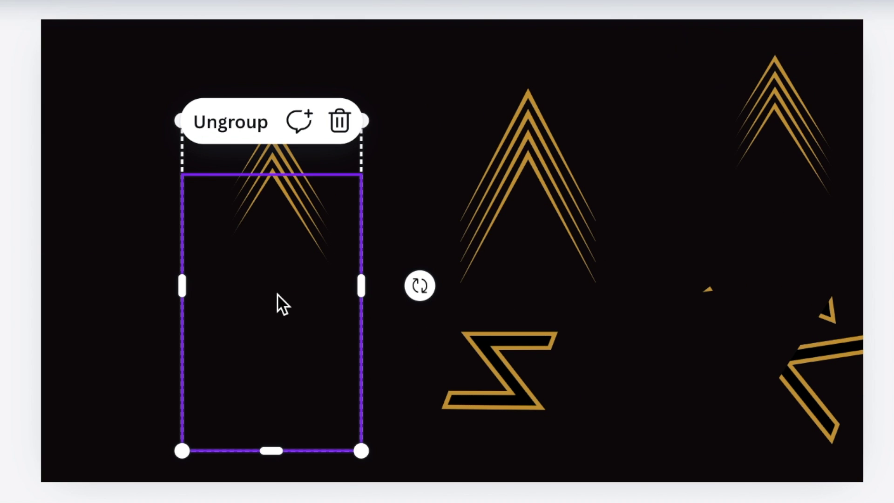
click(89, 322)
drag(89, 323, 342, 338)
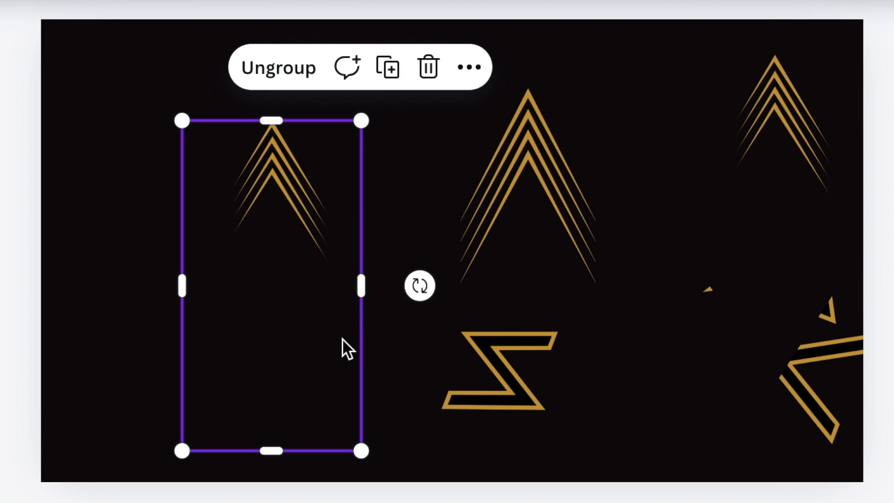
drag(419, 287, 280, 191)
drag(599, 266, 406, 166)
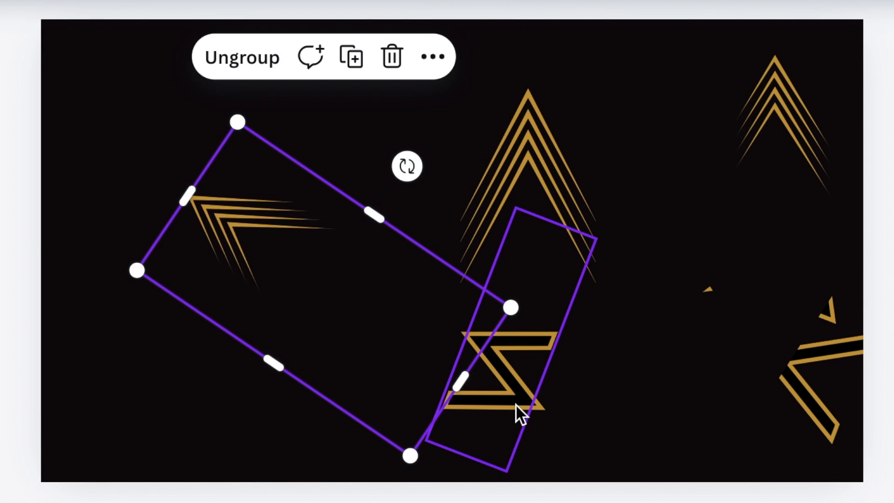
- Tuck the S beneath the rotated chevron group
click(519, 413)
drag(487, 418, 315, 316)
drag(286, 457, 373, 403)
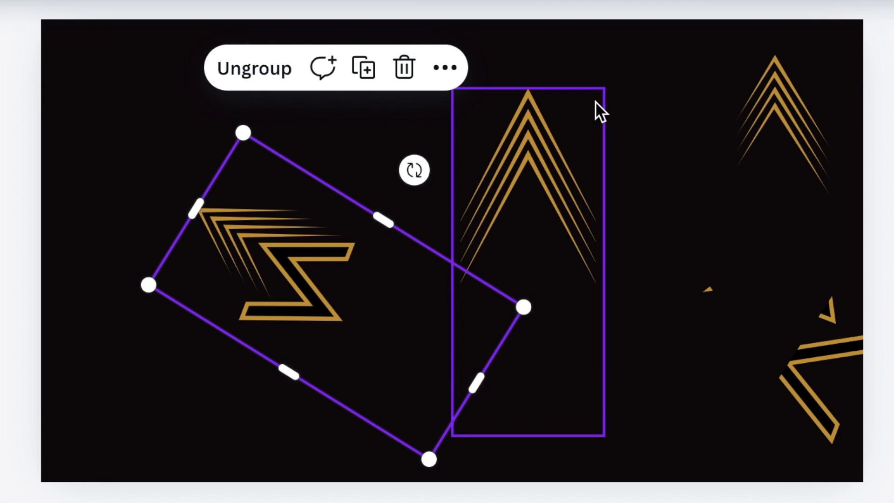
- Shift the centre chevron group left and settle the A inside it
click(595, 102)
drag(588, 97, 506, 119)
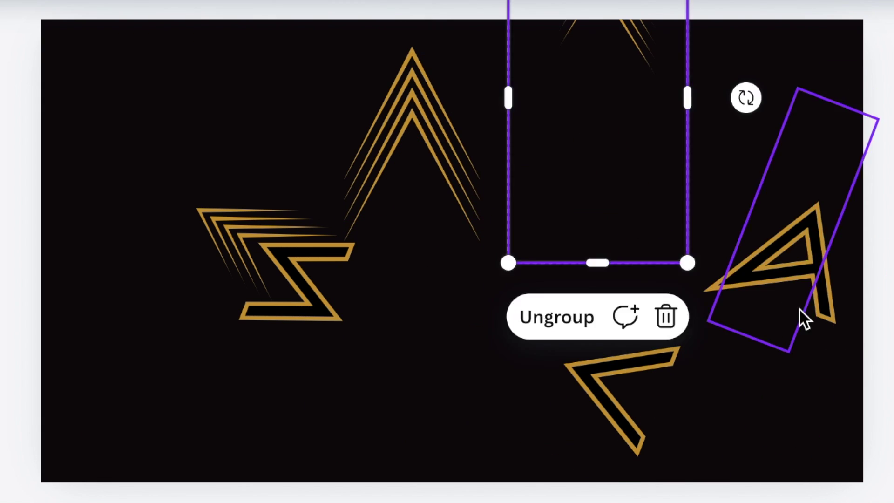
drag(804, 320, 466, 371)
drag(484, 406, 484, 405)
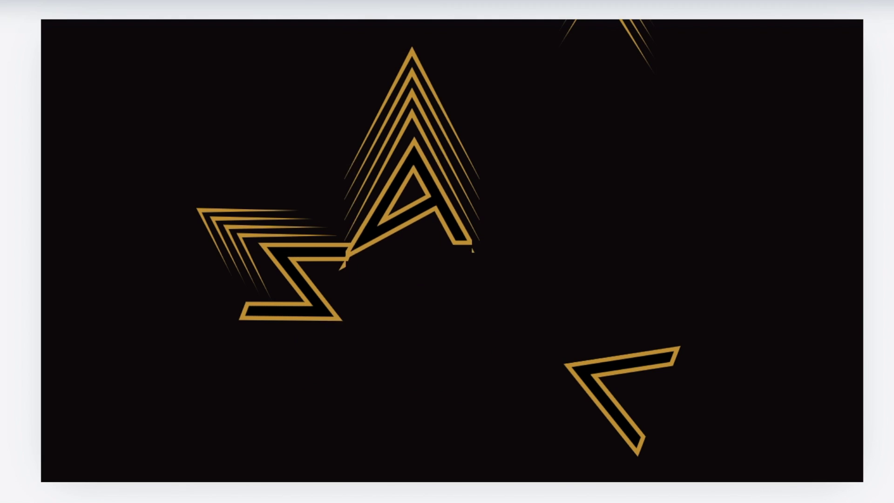
click(512, 426)
click(443, 190)
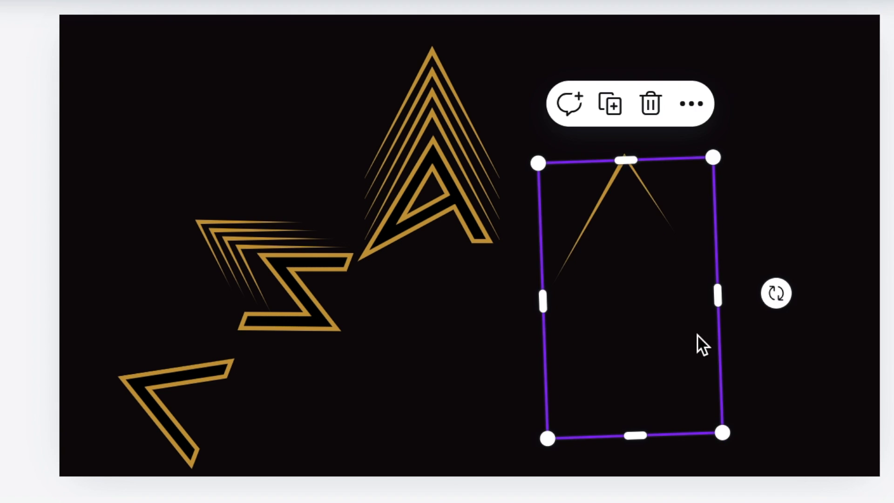
- Move the right chevron group into position, trying a clockwise rotation and undoing it
drag(624, 242, 638, 293)
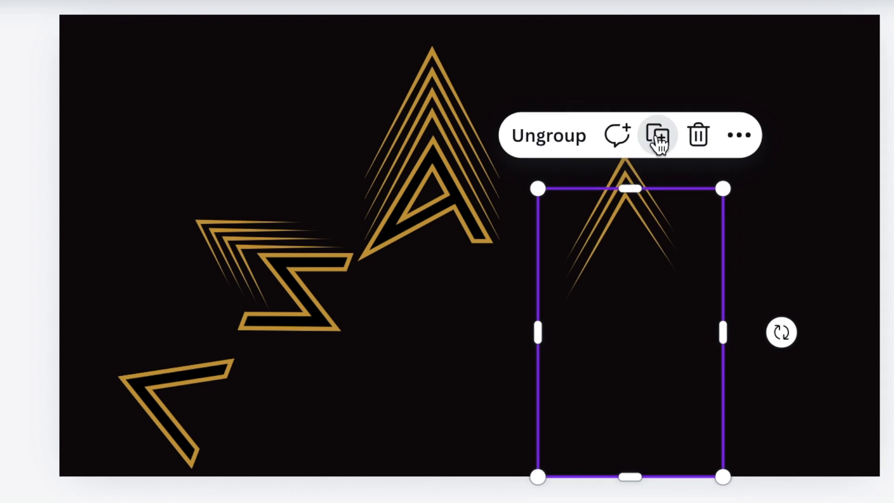
drag(780, 331, 671, 445)
key(ctrl+z)
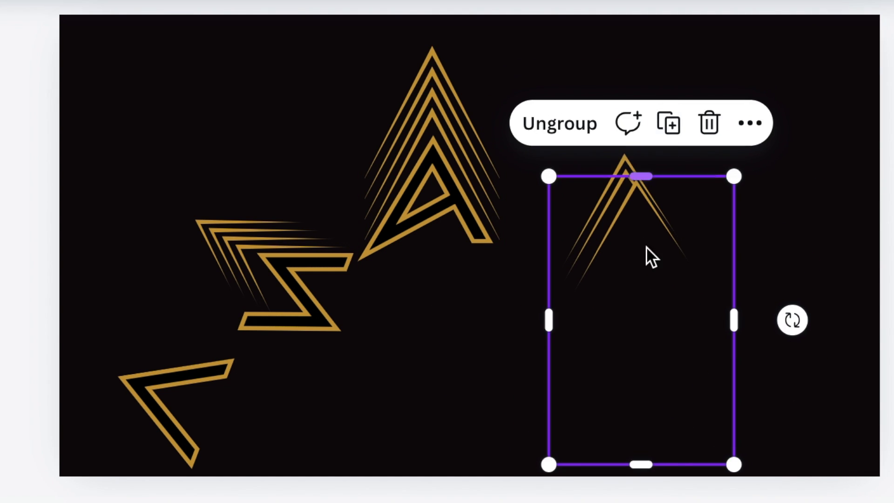